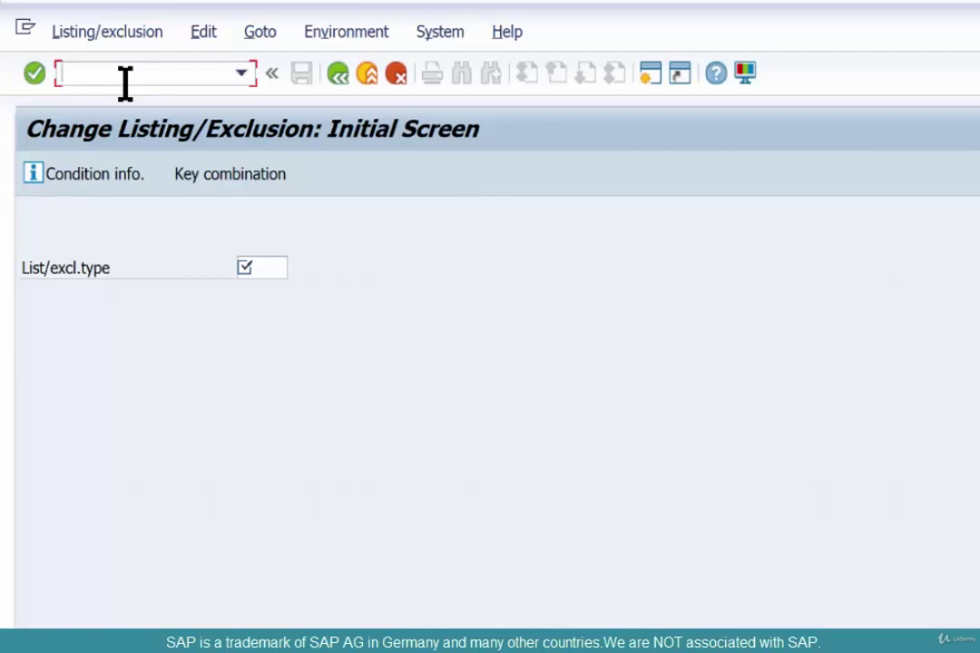
Step: Run transaction VBO2 to change a rebate agreement
{"action": "type", "text": "vbo2"}
{"action": "key", "text": "Return"}
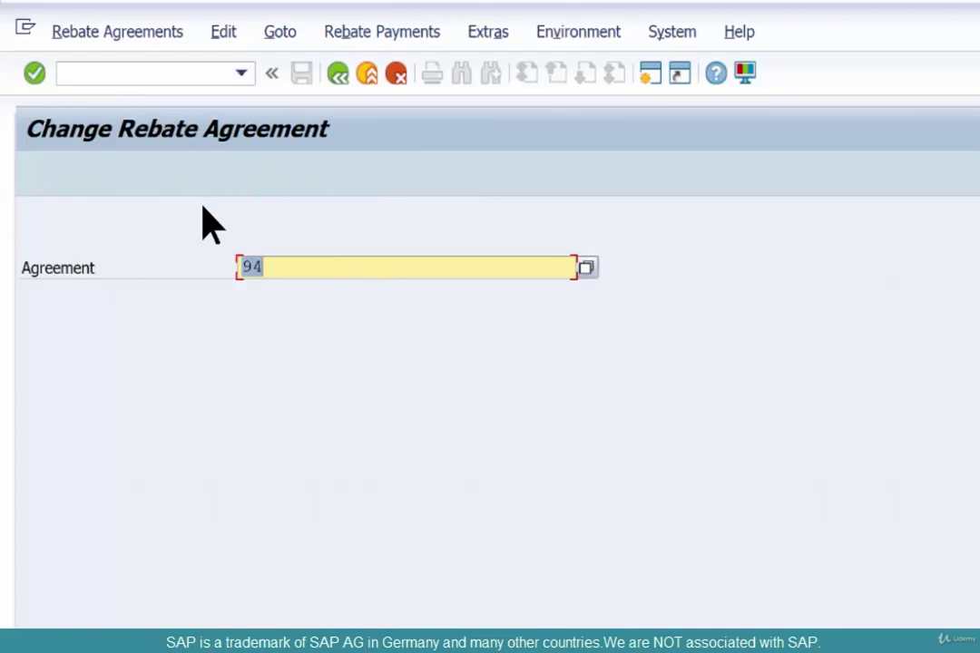
Step: Open material rebate agreement 94 and review its rebate documents from Rebate Payments
{"action": "key", "text": "Return"}
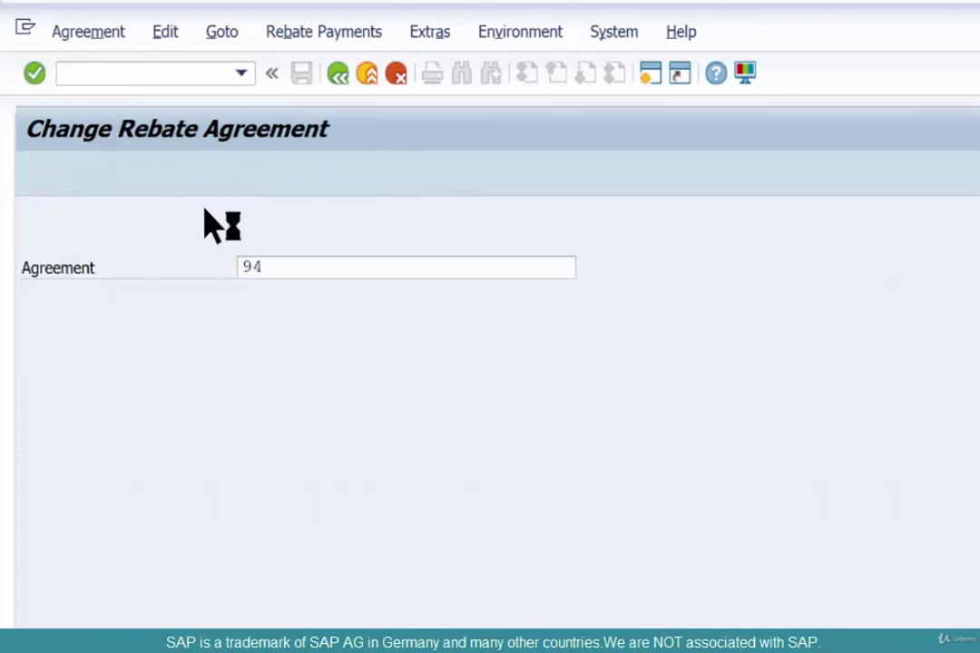
{"action": "left_click", "coordinate": [367, 36]}
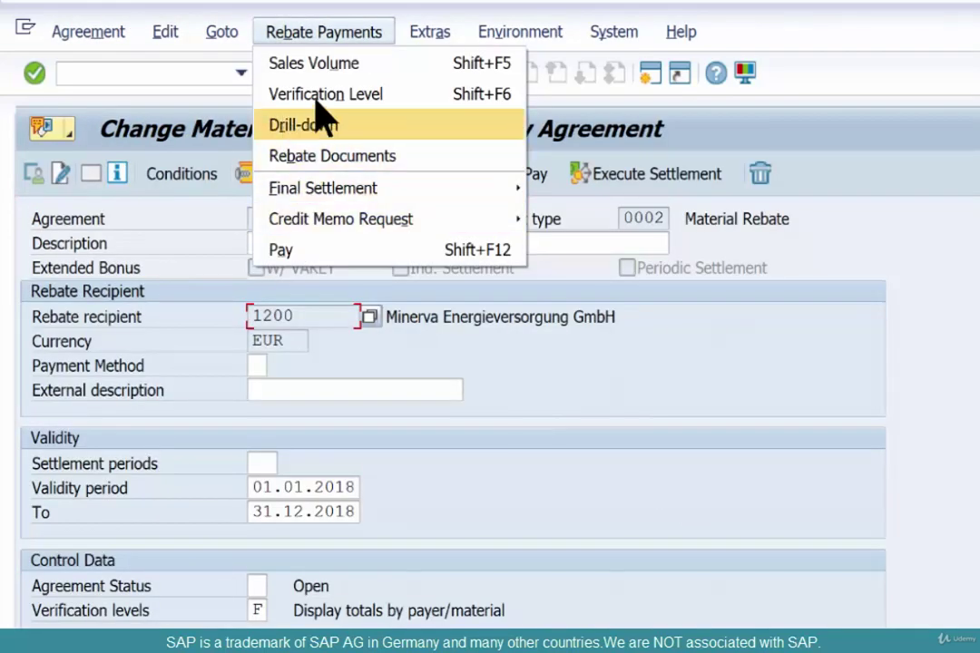
{"action": "left_click", "coordinate": [363, 163]}
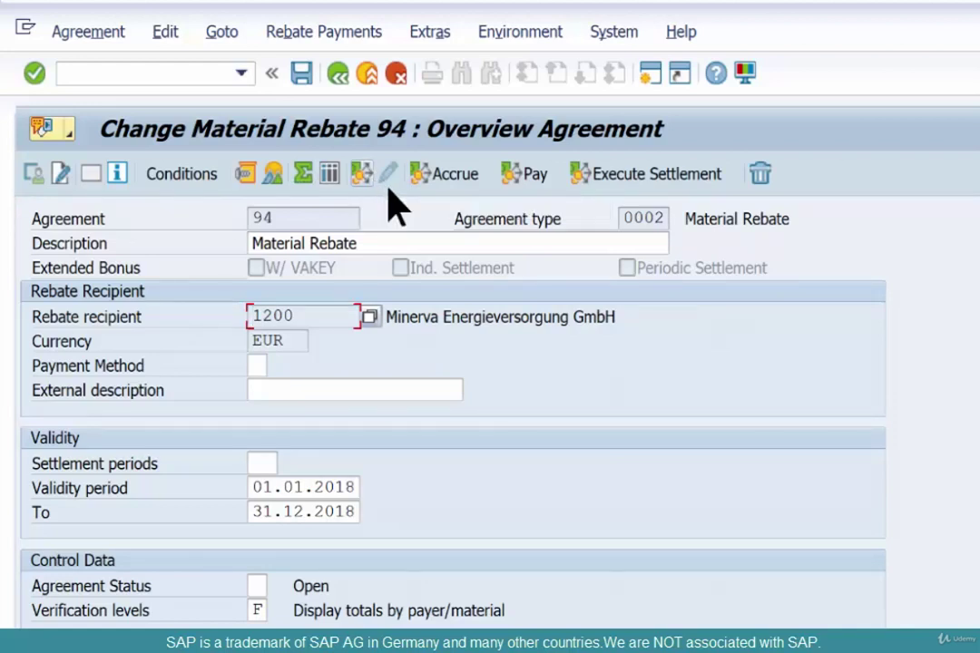
{"action": "left_click", "coordinate": [528, 175]}
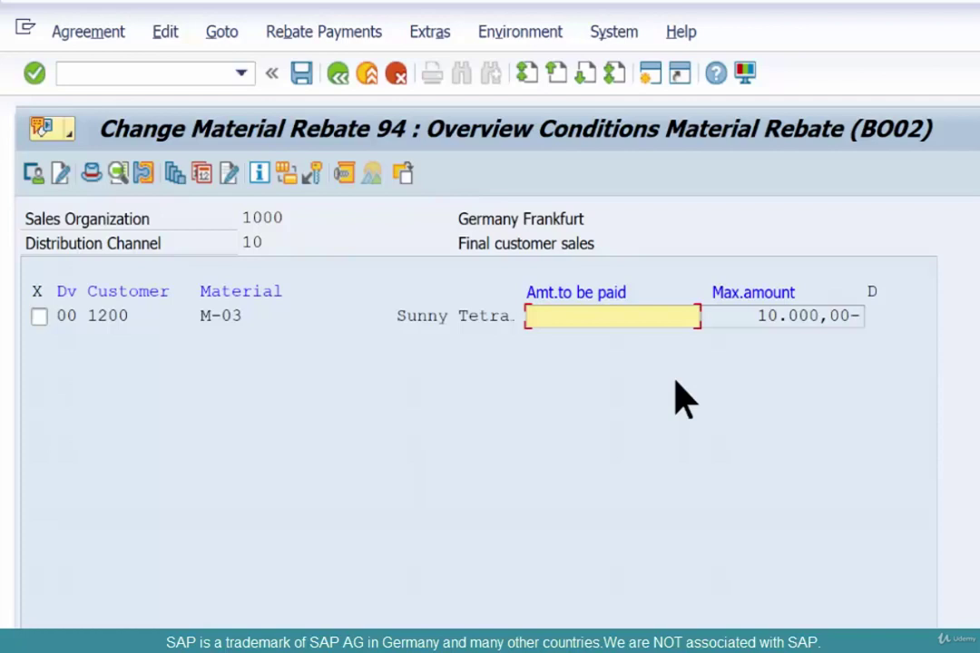
Step: Pay 3000 on agreement 94, save, and acknowledge the settlement request message
{"action": "type", "text": "3000"}
{"action": "key", "text": "Return"}
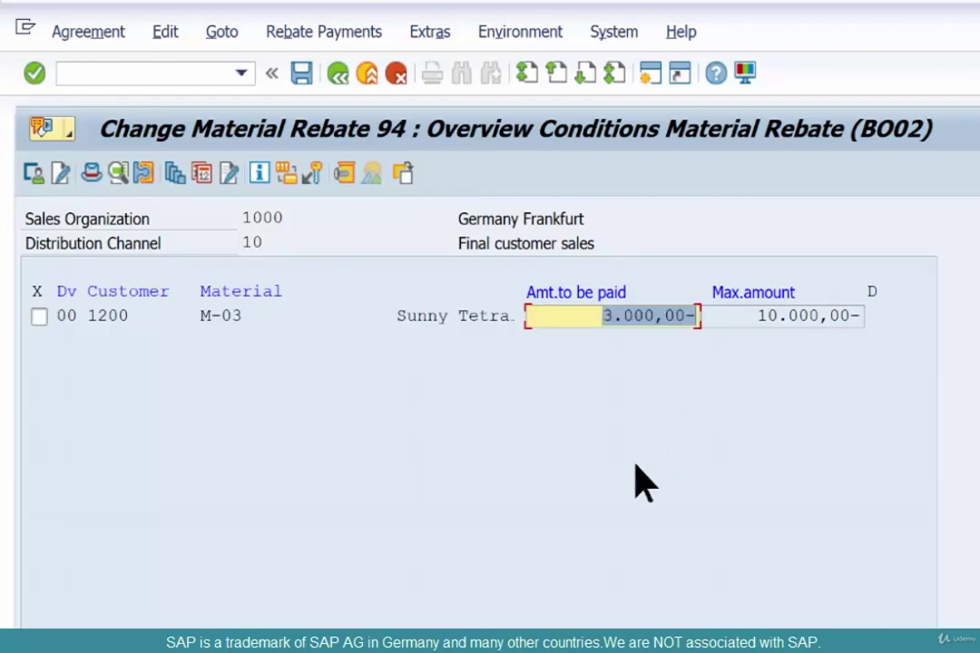
{"action": "left_click", "coordinate": [299, 80]}
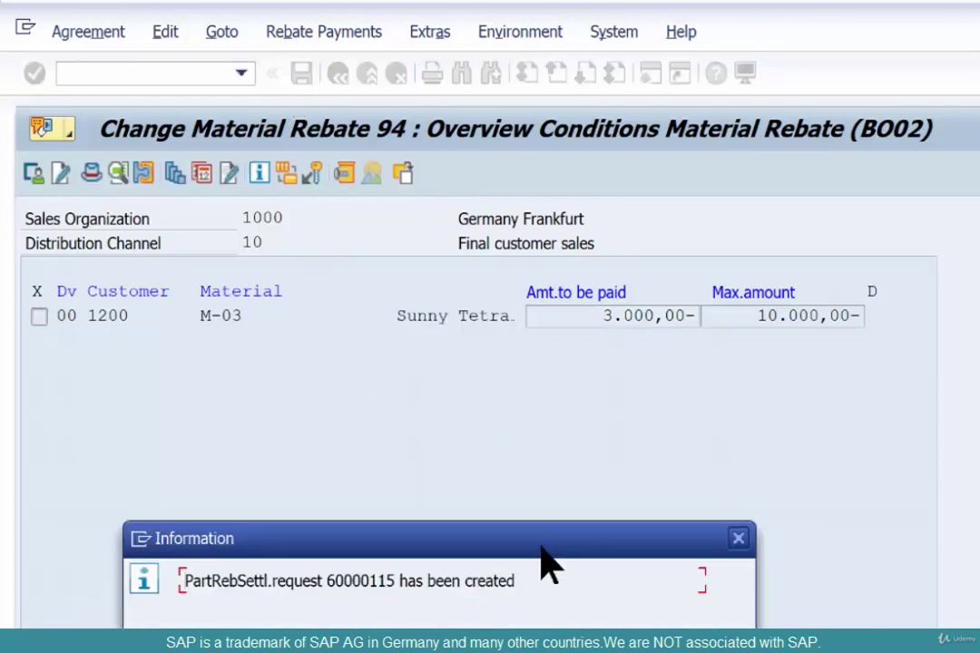
{"action": "left_click_drag", "start_coordinate": [542, 548], "coordinate": [524, 404]}
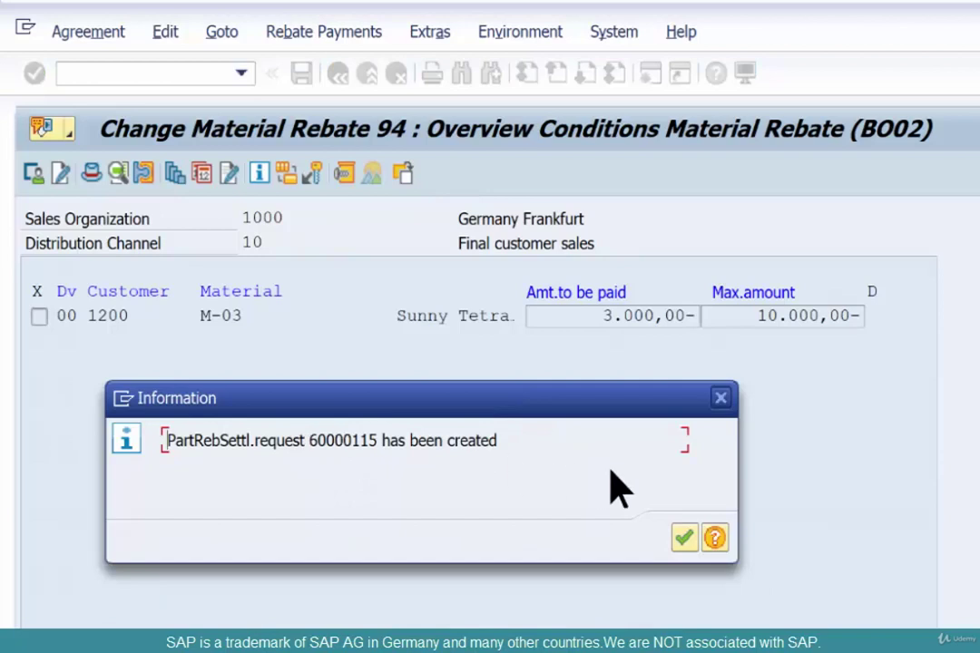
{"action": "left_click", "coordinate": [683, 540]}
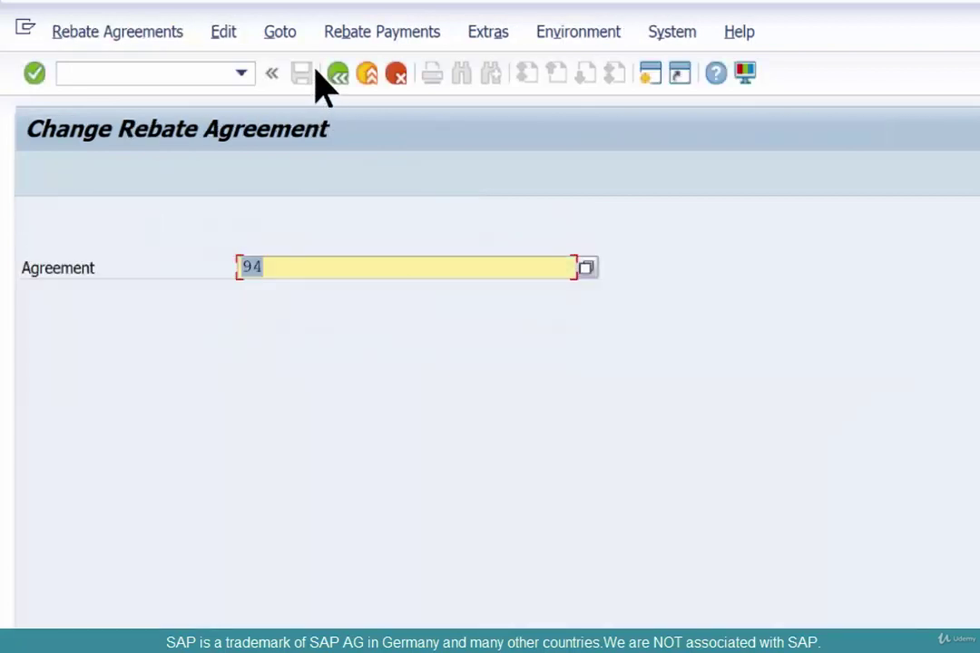
Step: Open settlement request 60000115 in VA02
{"action": "left_click", "coordinate": [164, 77]}
{"action": "type", "text": "/nva02"}
{"action": "key", "text": "Return"}
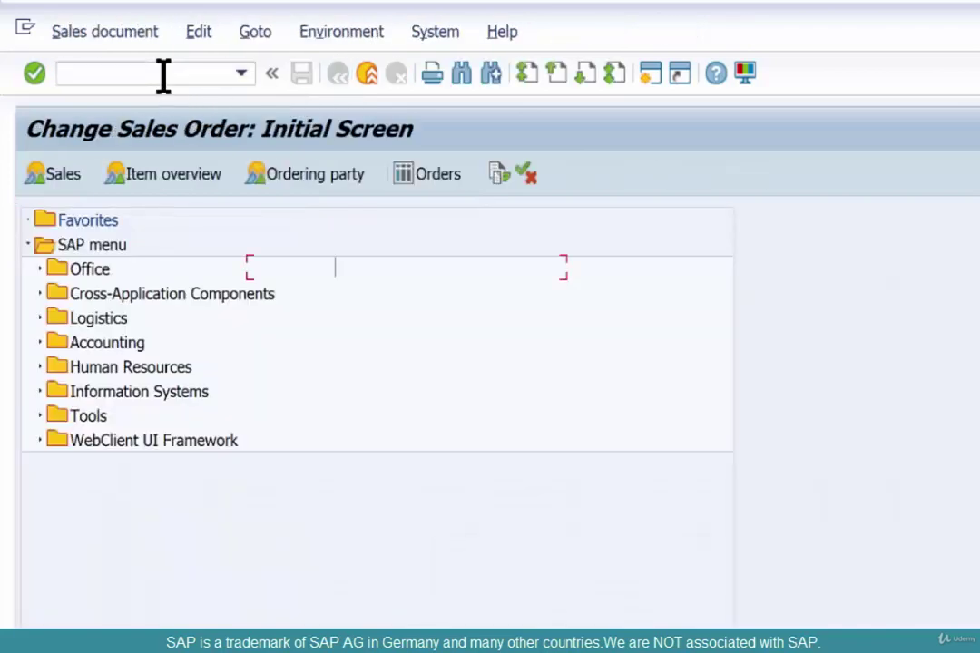
{"action": "left_click", "coordinate": [352, 269]}
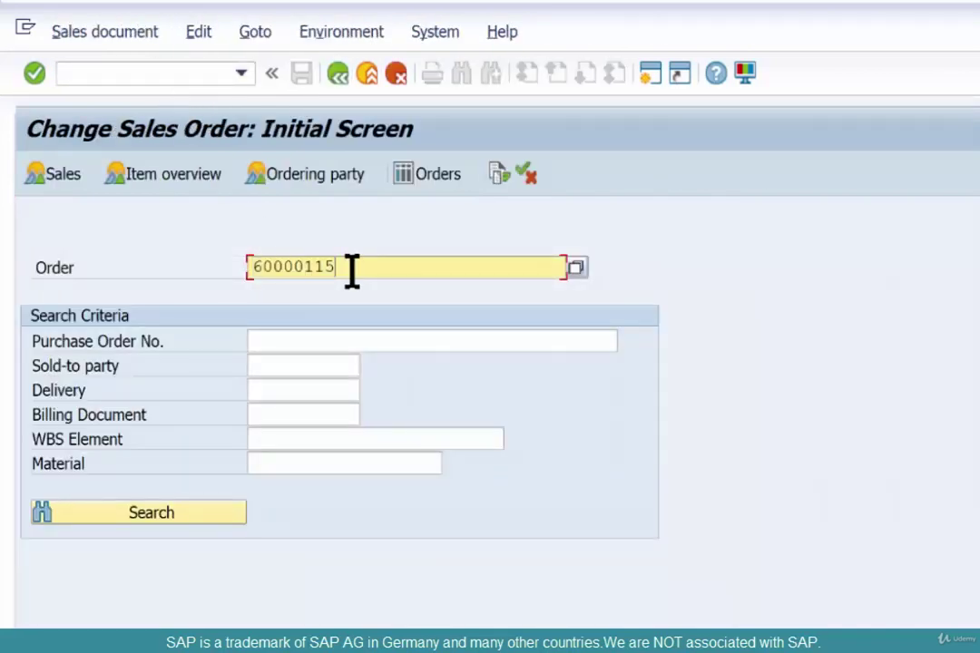
{"action": "key", "text": "Return"}
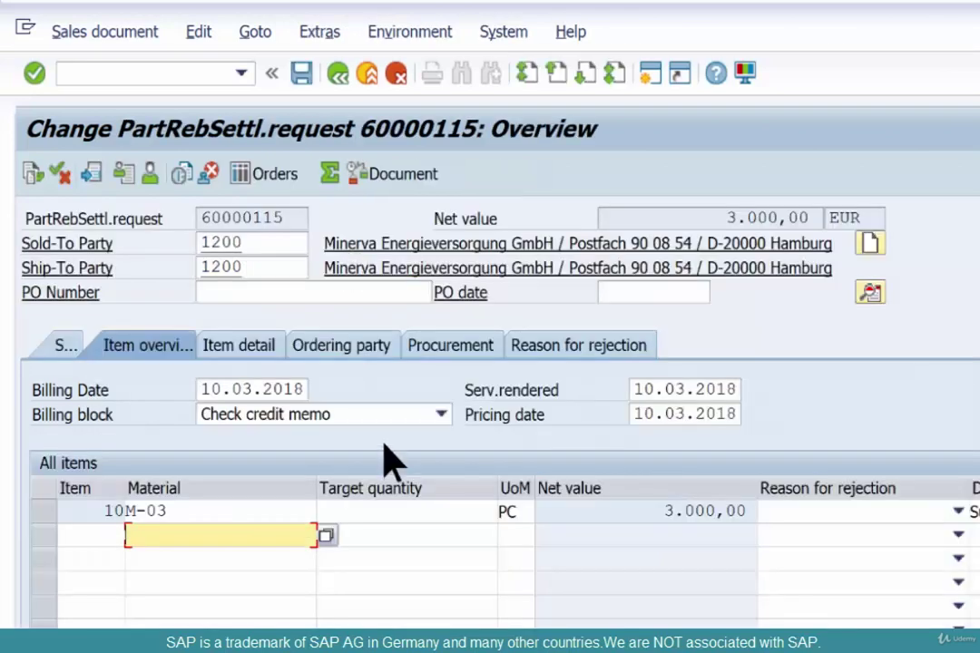
Step: Clear the credit memo billing block and create the request's billing document
{"action": "left_click", "coordinate": [365, 410]}
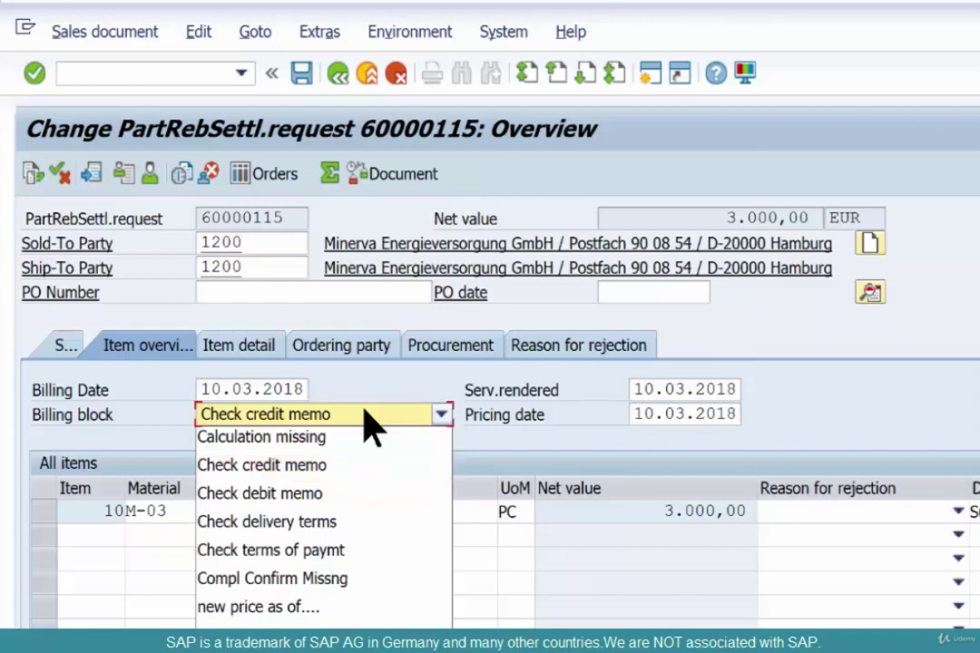
{"action": "left_click", "coordinate": [365, 413]}
{"action": "left_click", "coordinate": [108, 32]}
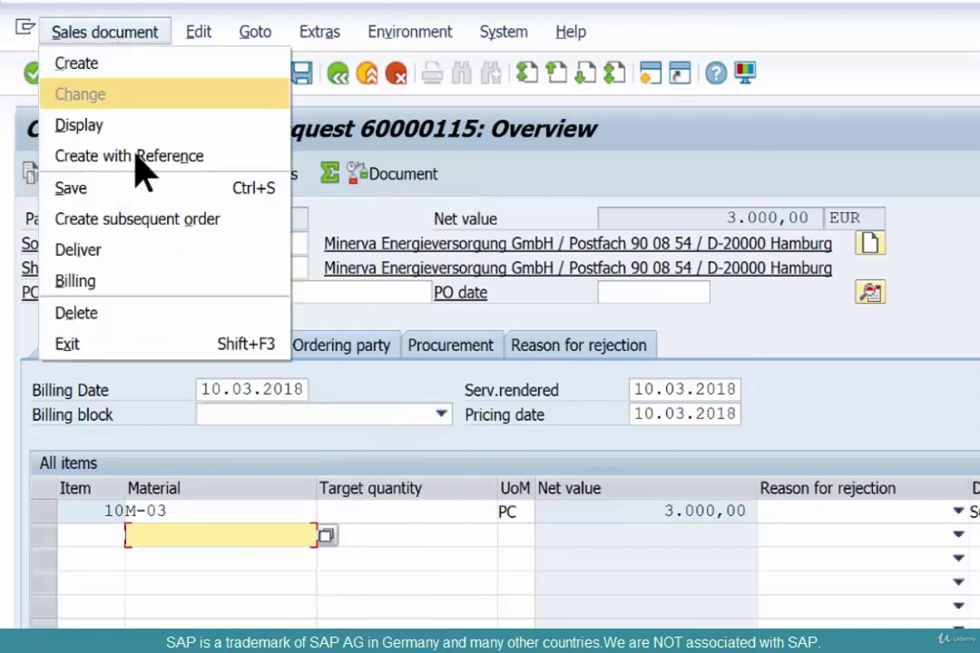
{"action": "left_click", "coordinate": [157, 284]}
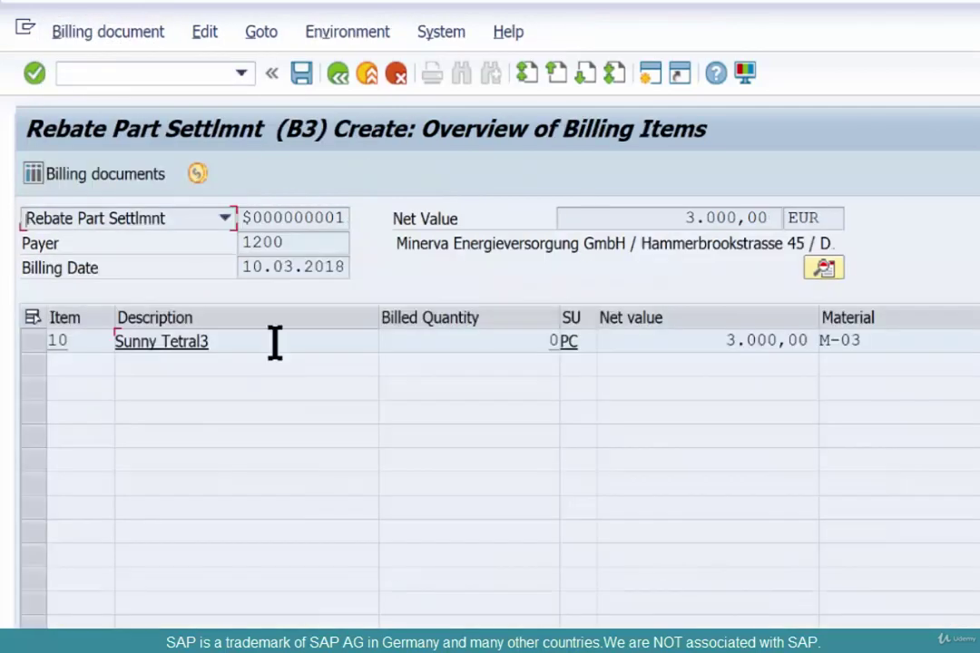
Step: Inspect item 10's conditions: 3.000,00 material rebate, statistical accrual reversal, and 3.000,00 net value
{"action": "double_click", "coordinate": [275, 341]}
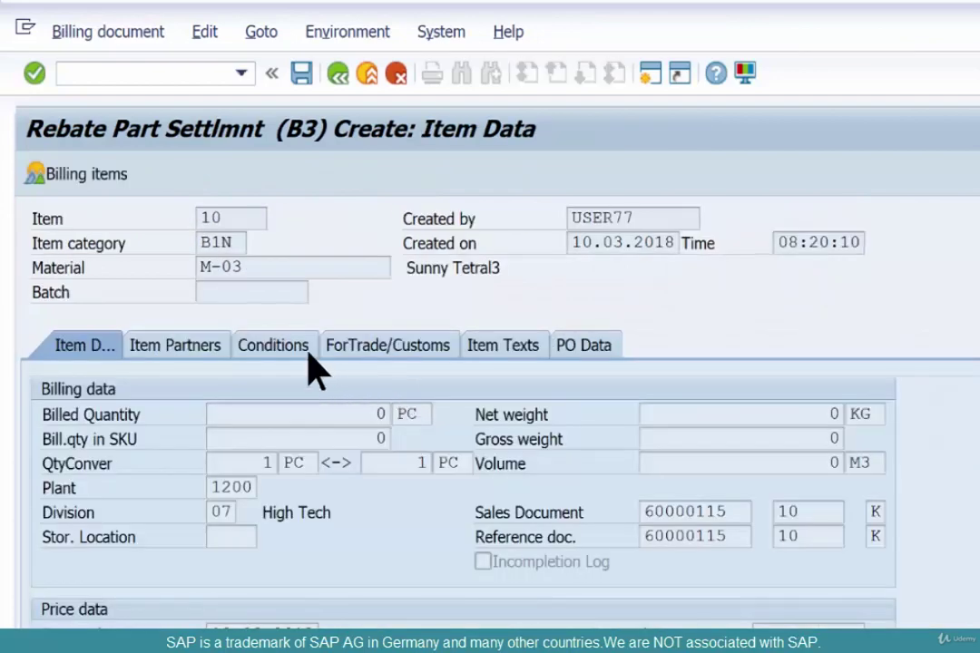
{"action": "left_click", "coordinate": [283, 343]}
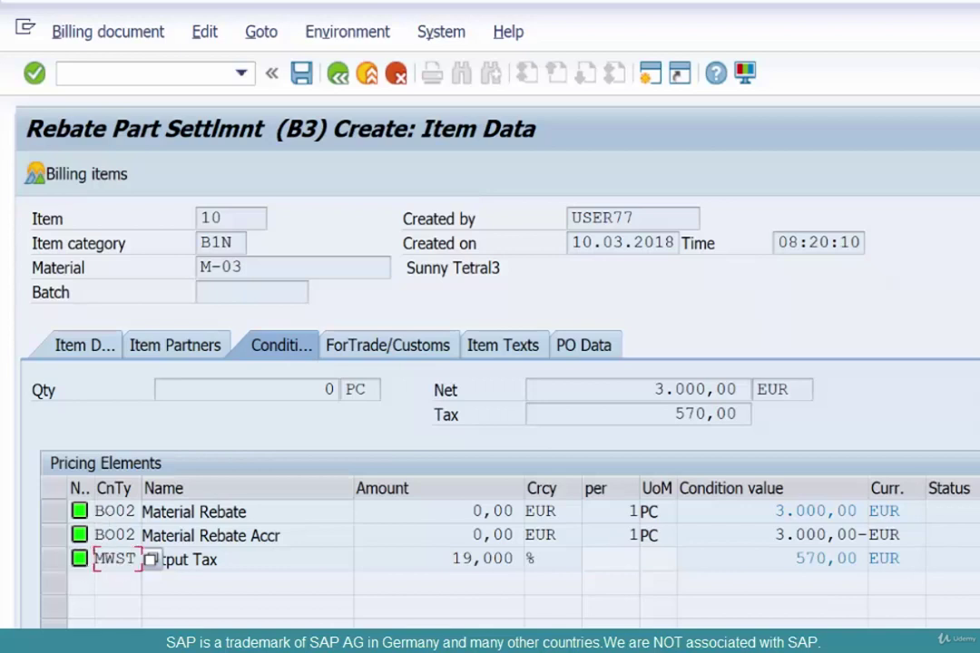
{"action": "left_click_drag", "start_coordinate": [151, 559], "coordinate": [582, 495]}
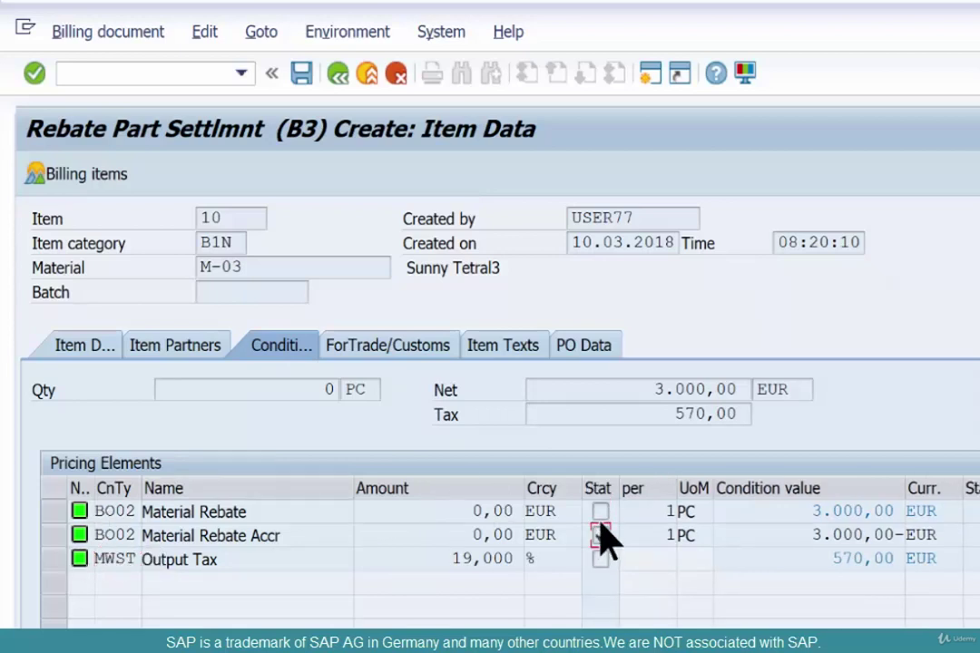
{"action": "left_click", "coordinate": [601, 513]}
{"action": "left_click", "coordinate": [815, 514]}
{"action": "left_click_drag", "start_coordinate": [816, 513], "coordinate": [886, 514]}
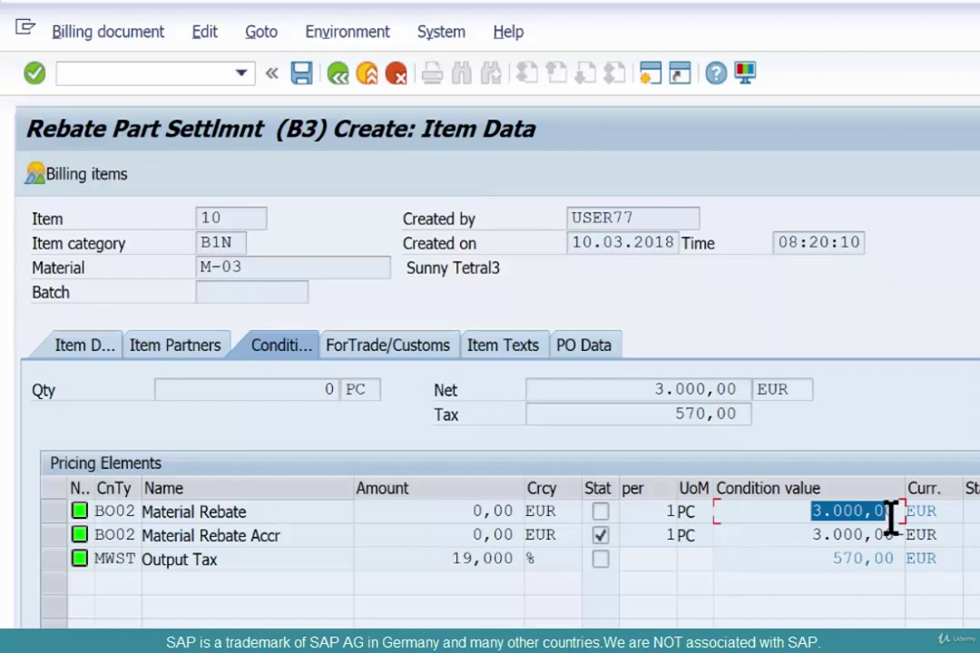
{"action": "left_click", "coordinate": [641, 383]}
{"action": "left_click_drag", "start_coordinate": [611, 328], "coordinate": [749, 318]}
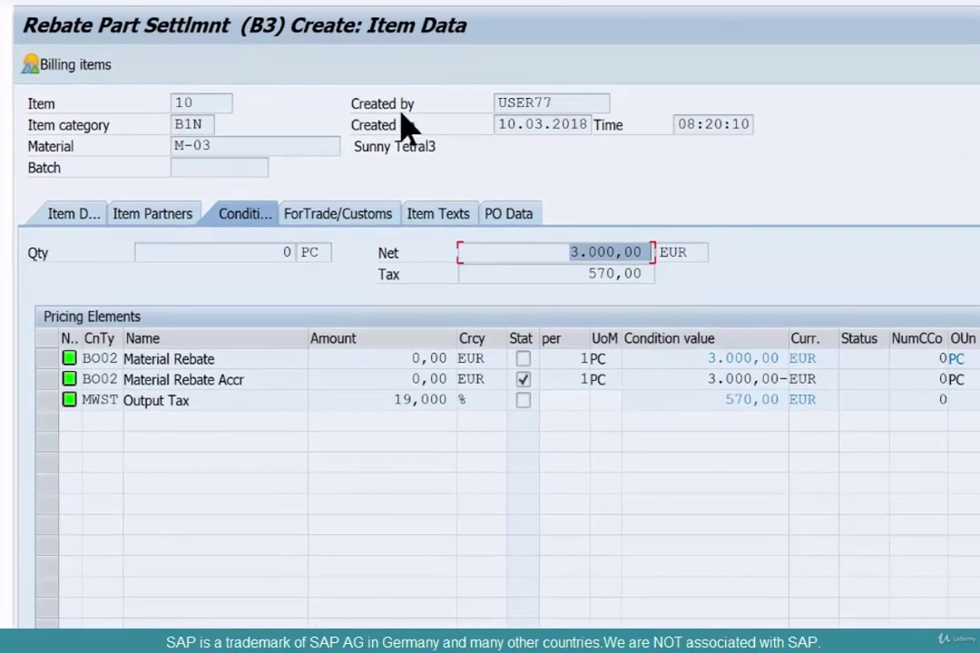
{"action": "left_click", "coordinate": [272, 3]}
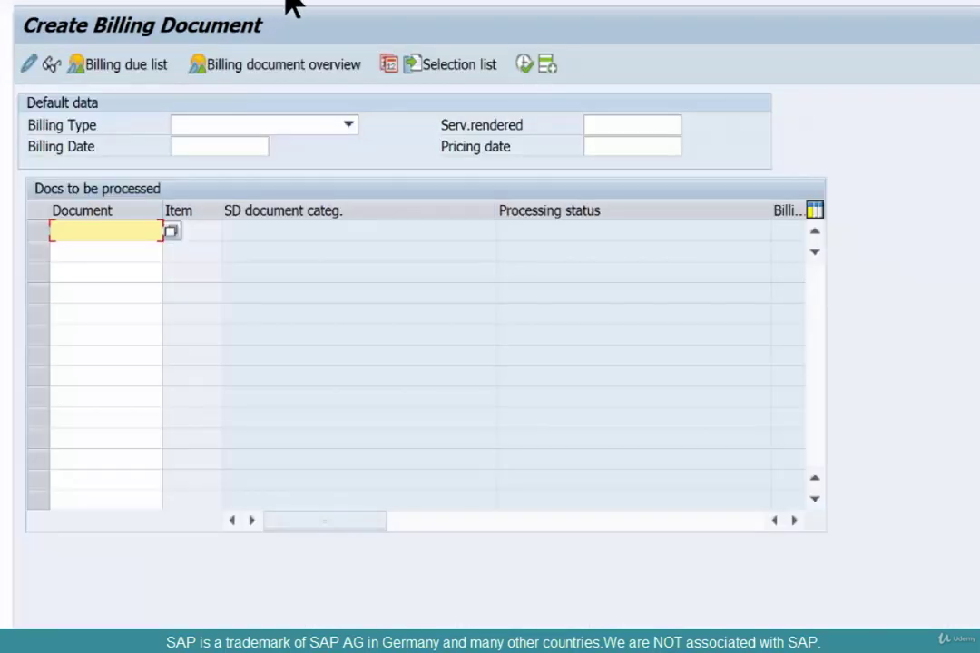
{"action": "key", "text": "F3"}
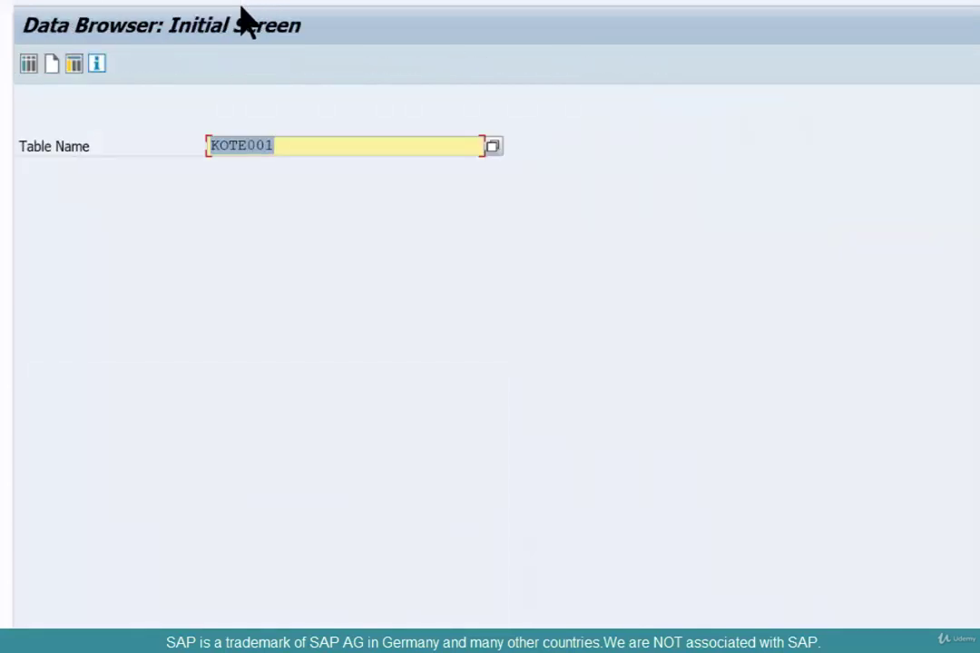
{"action": "type", "text": "s06"}
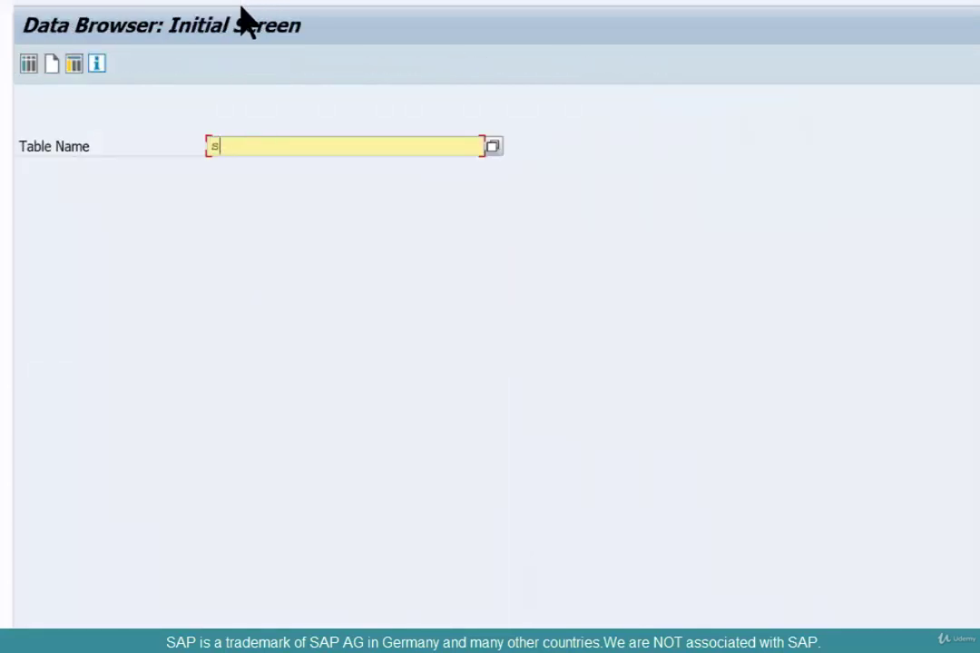
{"action": "type", "text": "0"}
{"action": "key", "text": "Return"}
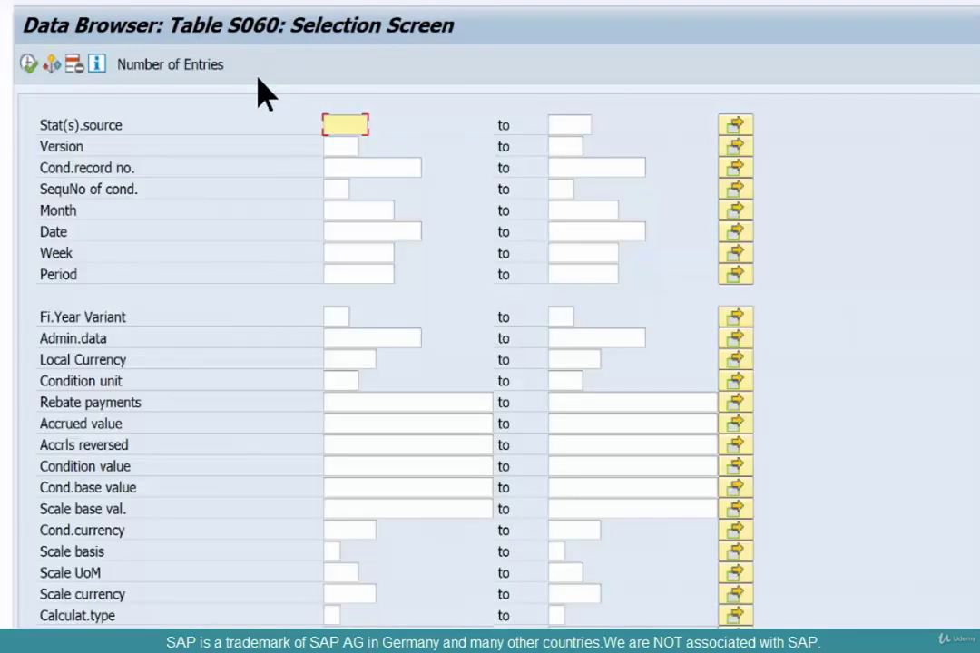
{"action": "left_click", "coordinate": [373, 168]}
{"action": "left_click", "coordinate": [374, 167]}
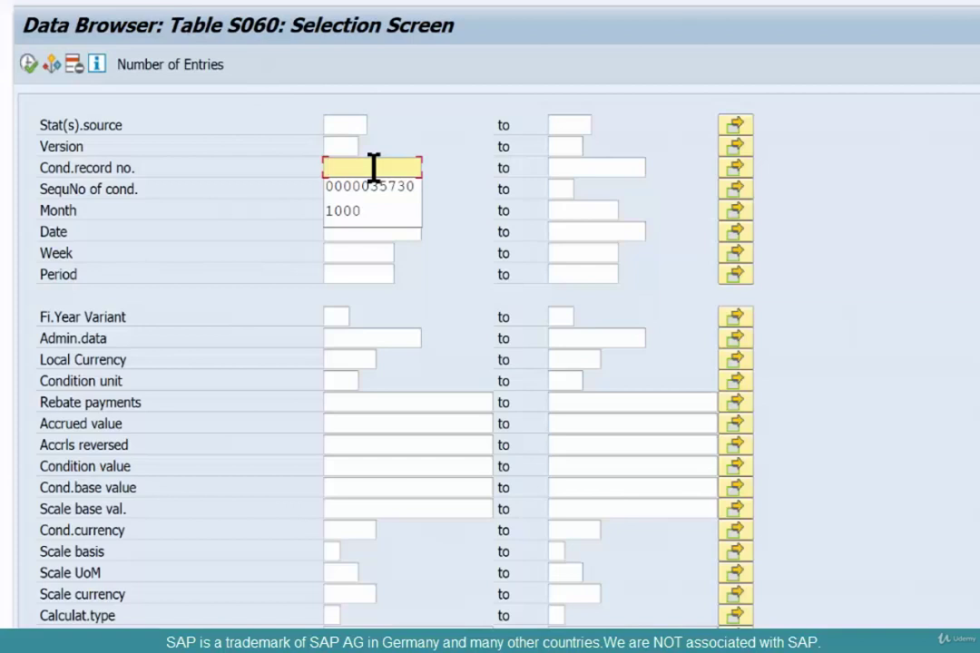
{"action": "key", "text": "Down"}
{"action": "key", "text": "Return"}
{"action": "left_click", "coordinate": [28, 64]}
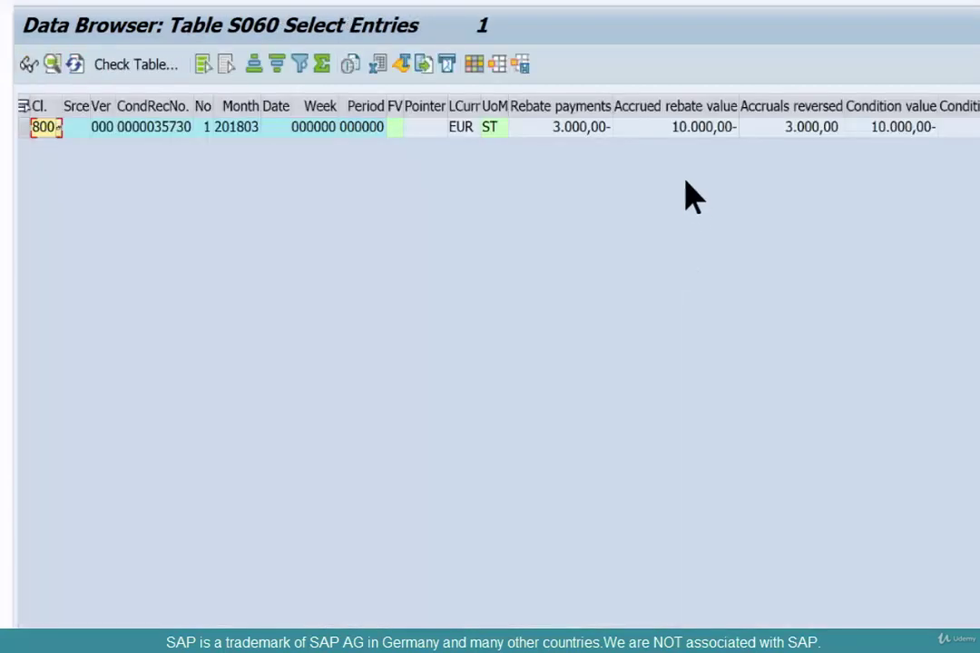
Step: Review 3.000,00- paid, 10.000,00- accrued, 3.000,00 reversed, then return to Easy Access
{"action": "left_click", "coordinate": [585, 129]}
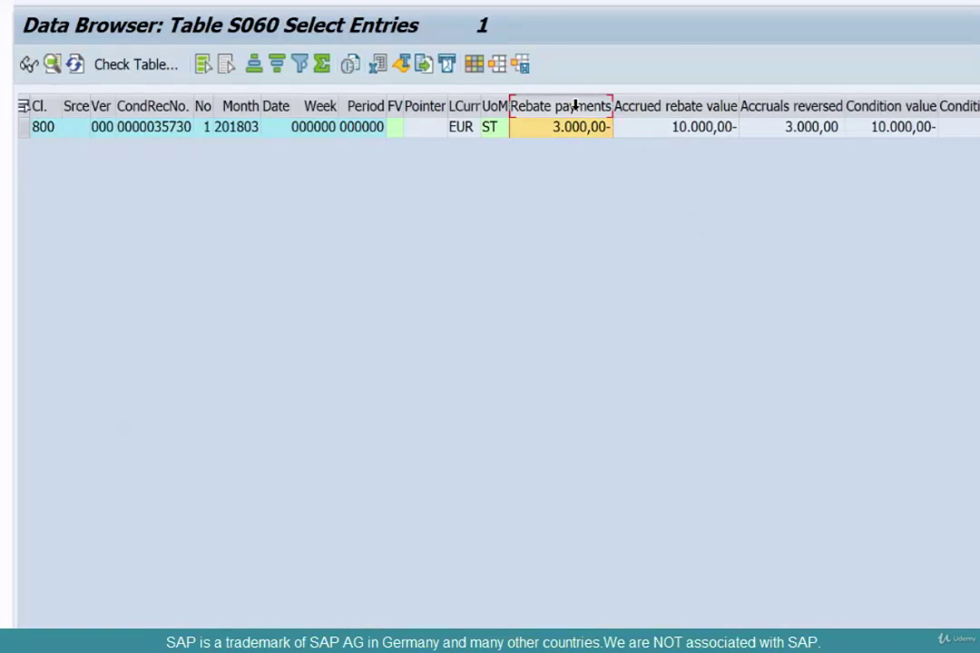
{"action": "left_click", "coordinate": [676, 107]}
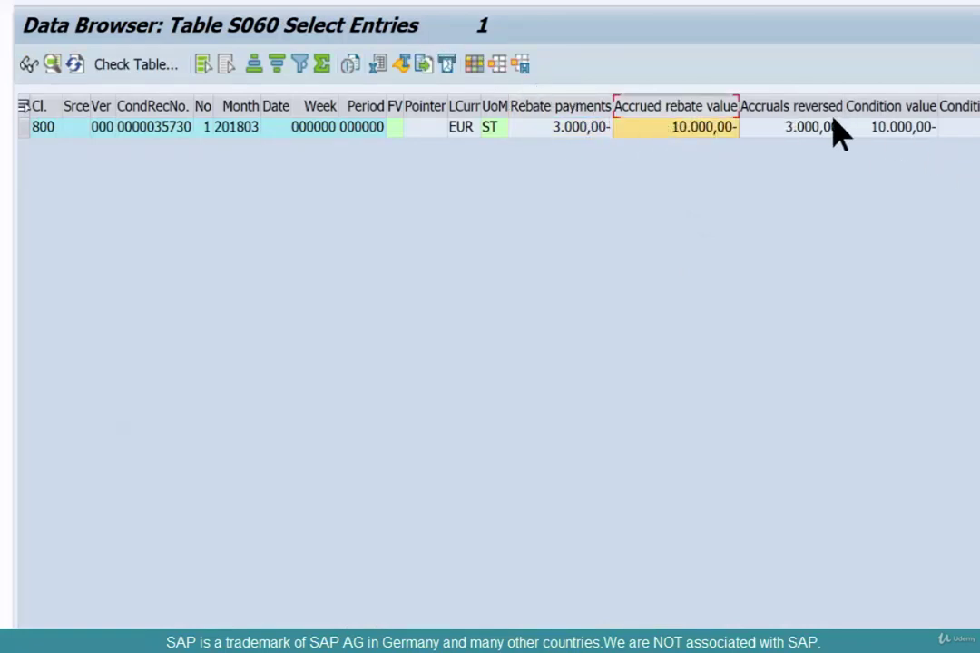
{"action": "left_click", "coordinate": [800, 113]}
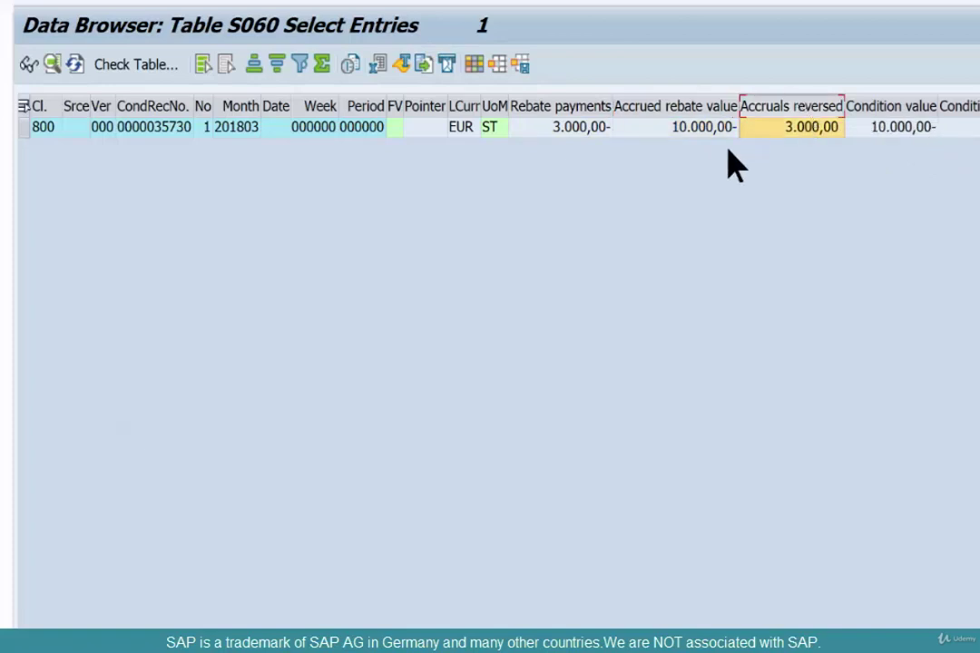
{"action": "left_click", "coordinate": [579, 108]}
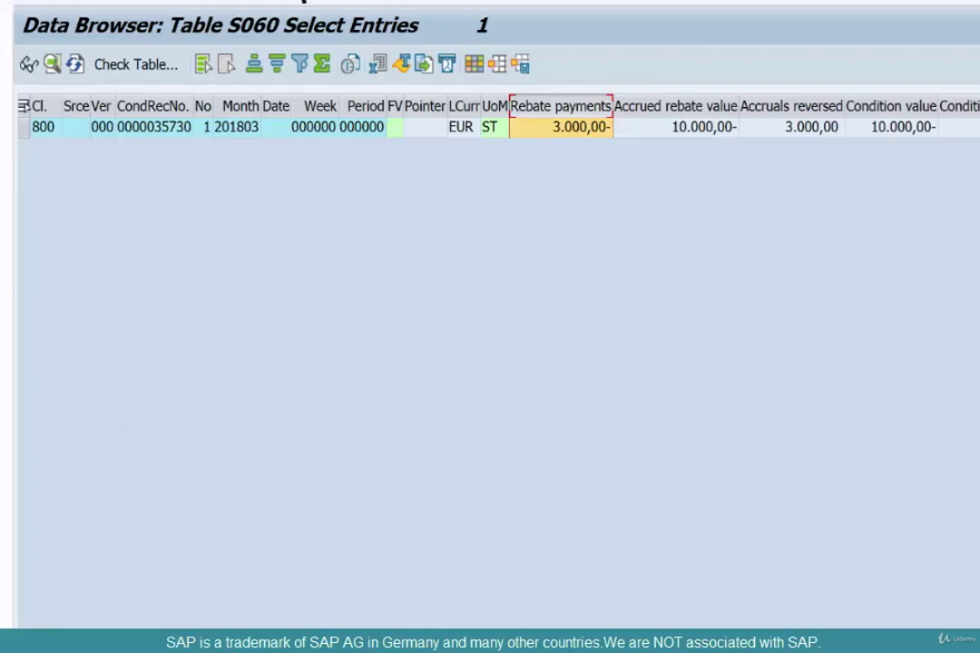
{"action": "key", "text": "F3"}
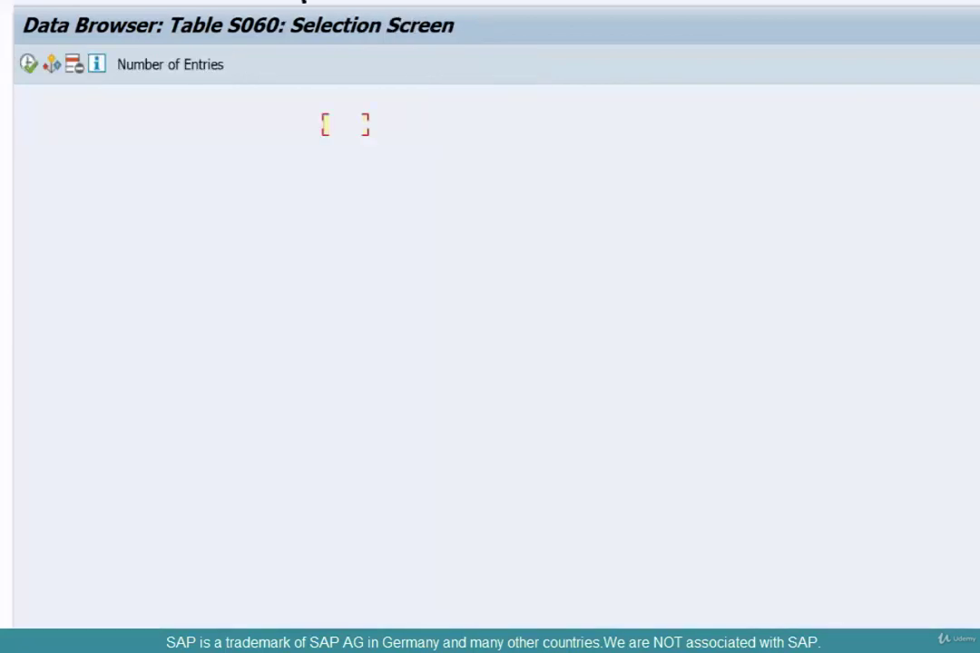
{"action": "key", "text": "F3"}
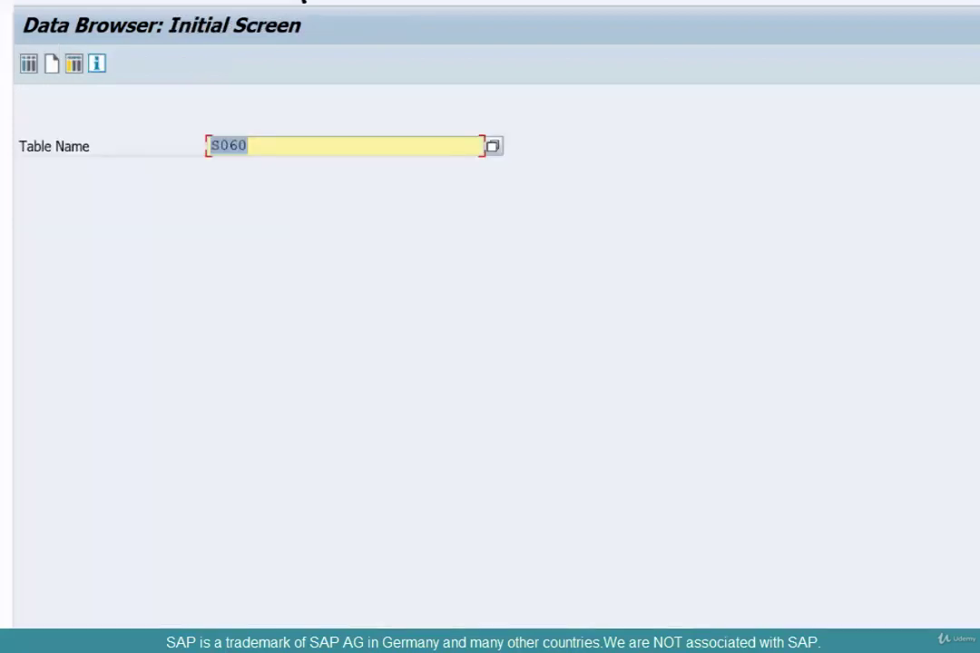
{"action": "key", "text": "F3"}
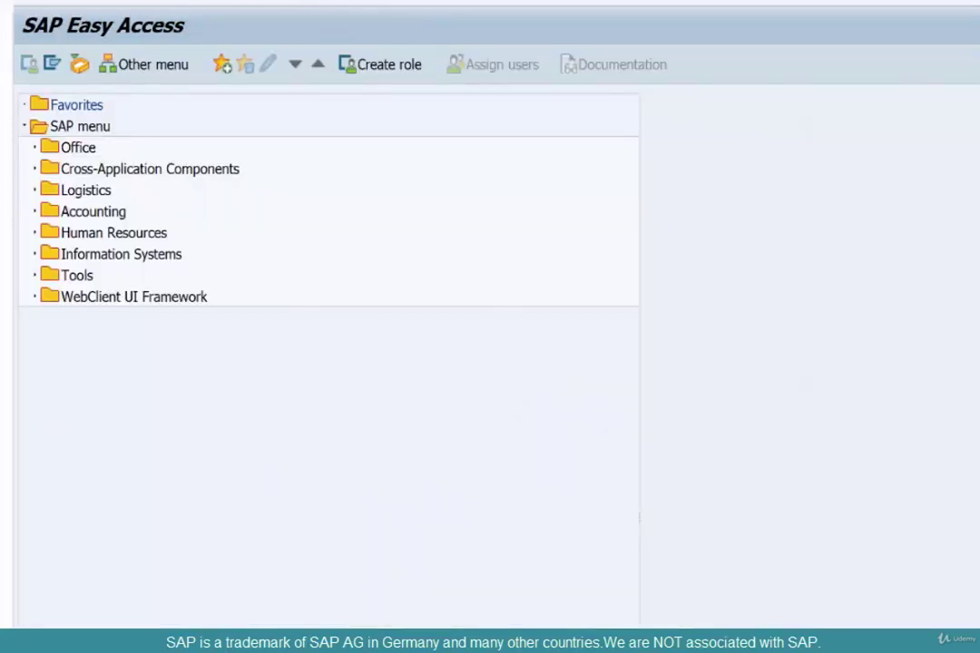
Step: Open agreement 94 in VBO2 and choose Rebate Documents to select document types
{"action": "key", "text": "Return"}
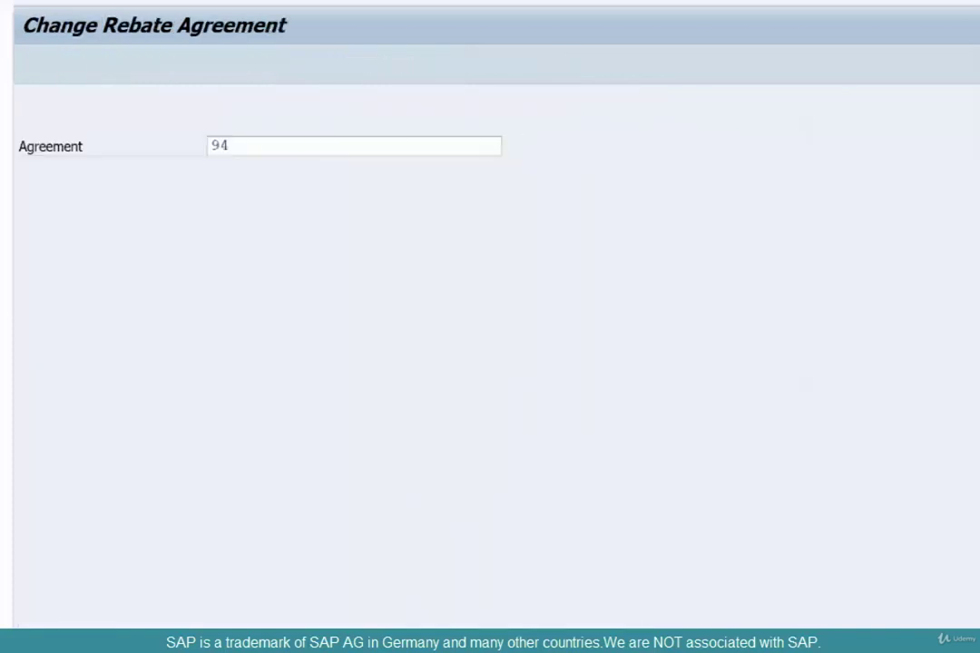
{"action": "key", "text": "Return"}
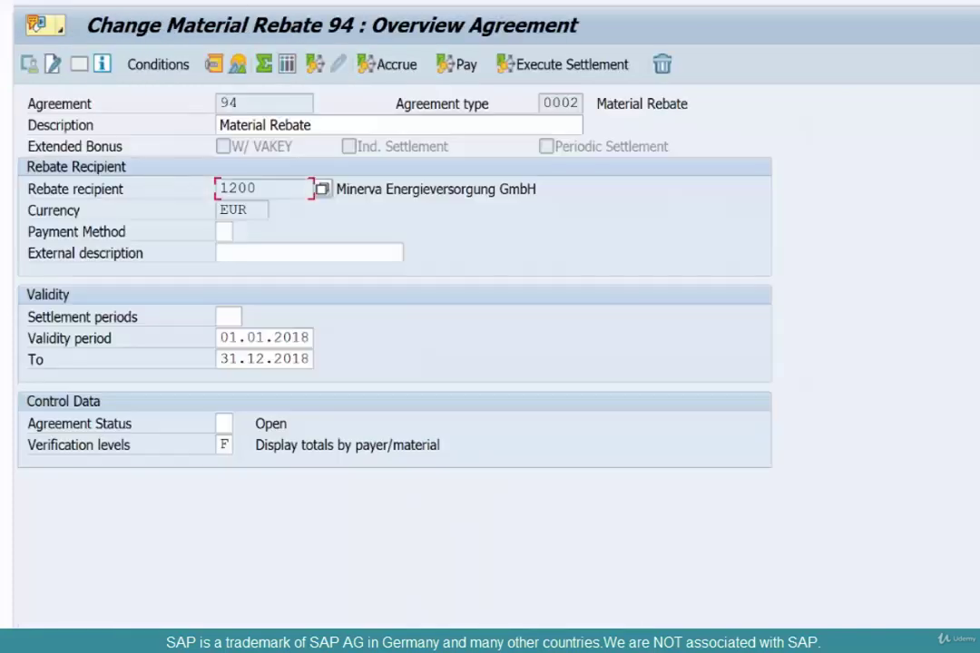
{"action": "left_click", "coordinate": [305, 50]}
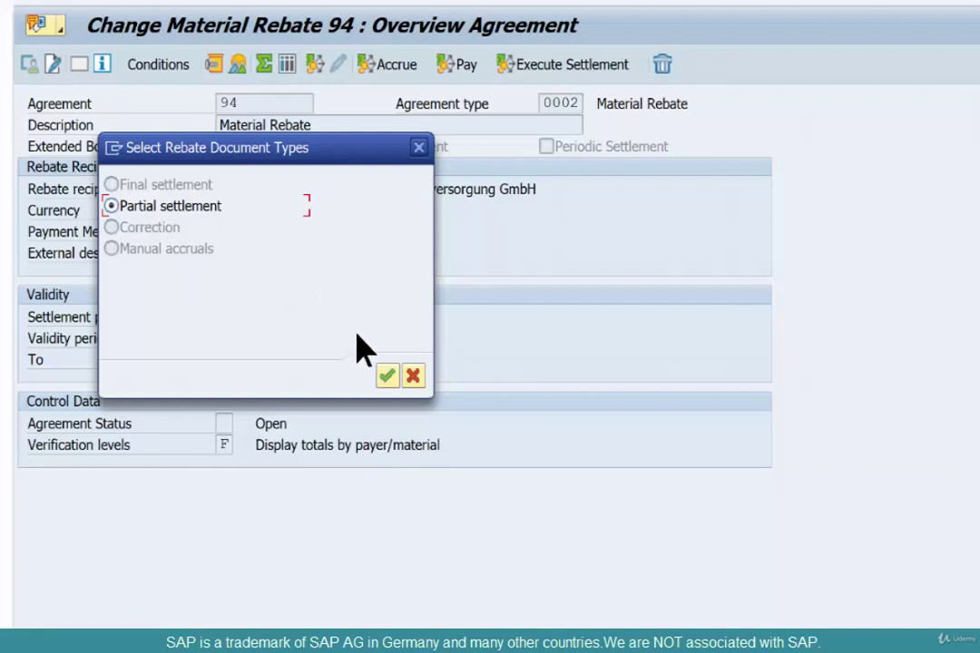
Step: Confirm the Select Rebate Document Types dialog to return to agreement 94's overview
{"action": "left_click", "coordinate": [386, 376]}
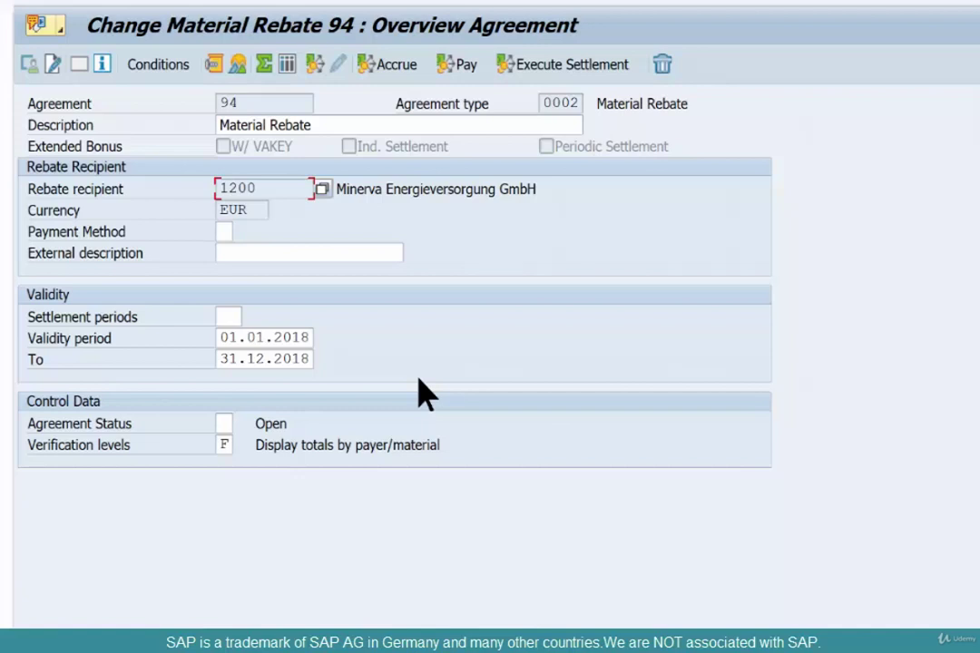
Step: Accrue -5000 on agreement 94, save, and acknowledge the created rebate request
{"action": "left_click", "coordinate": [392, 69]}
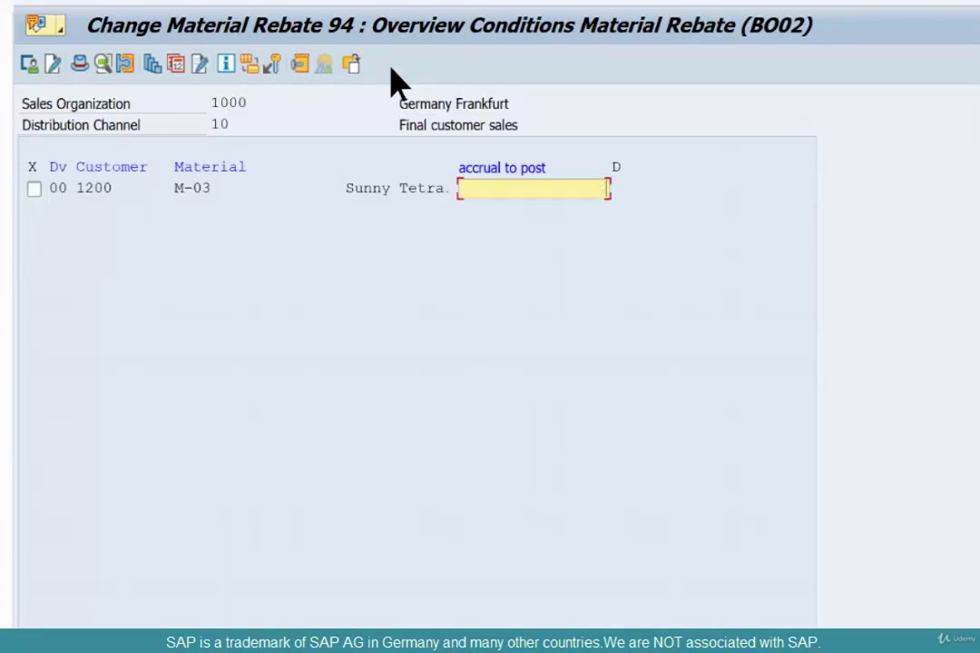
{"action": "type", "text": "-5000"}
{"action": "key", "text": "Return"}
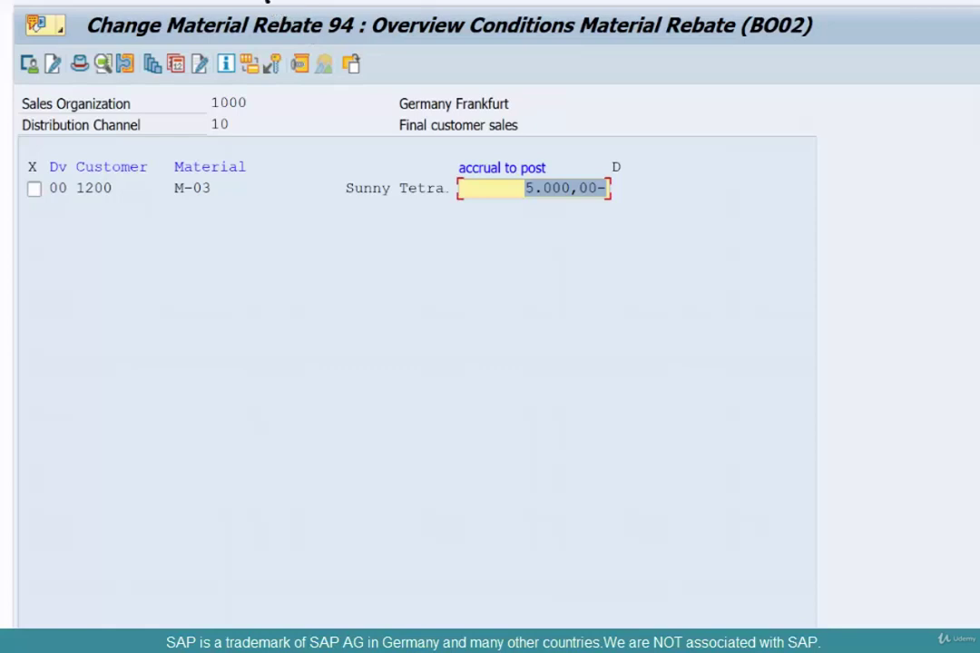
{"action": "left_click", "coordinate": [266, 2]}
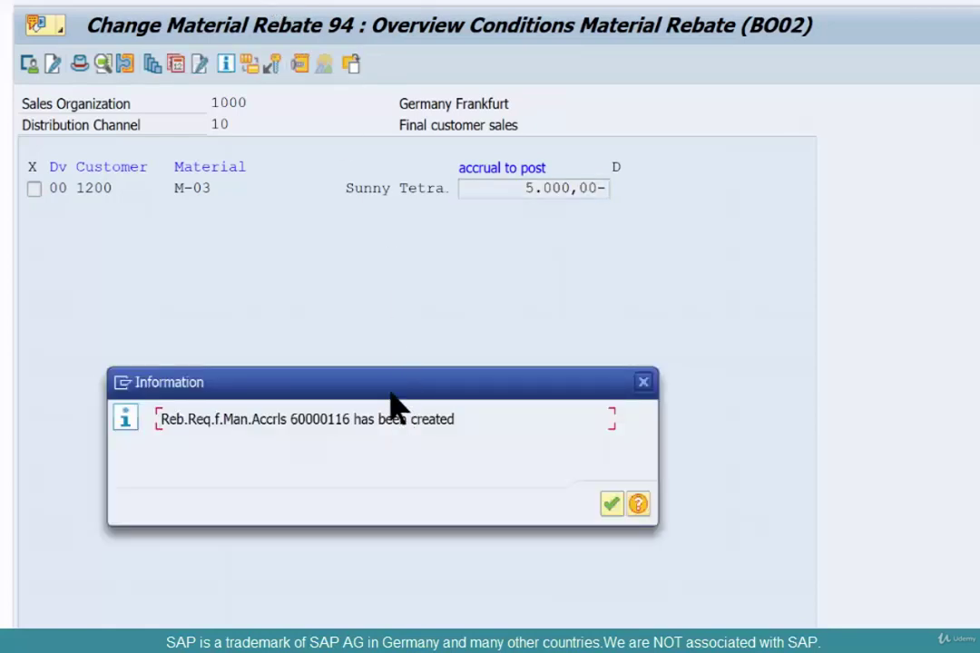
{"action": "left_click_drag", "start_coordinate": [391, 393], "coordinate": [378, 251]}
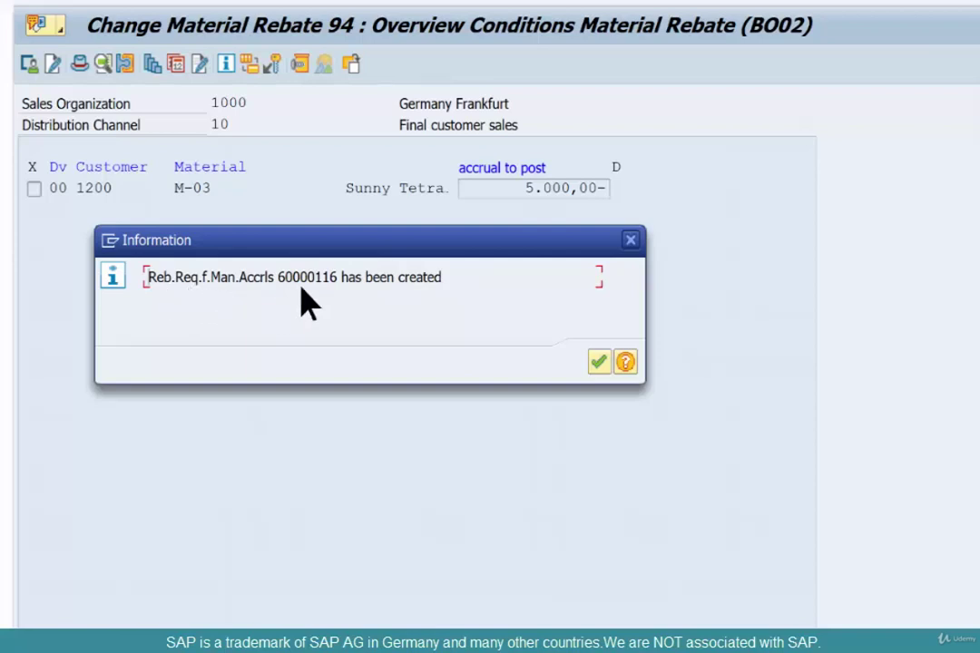
{"action": "left_click", "coordinate": [597, 361]}
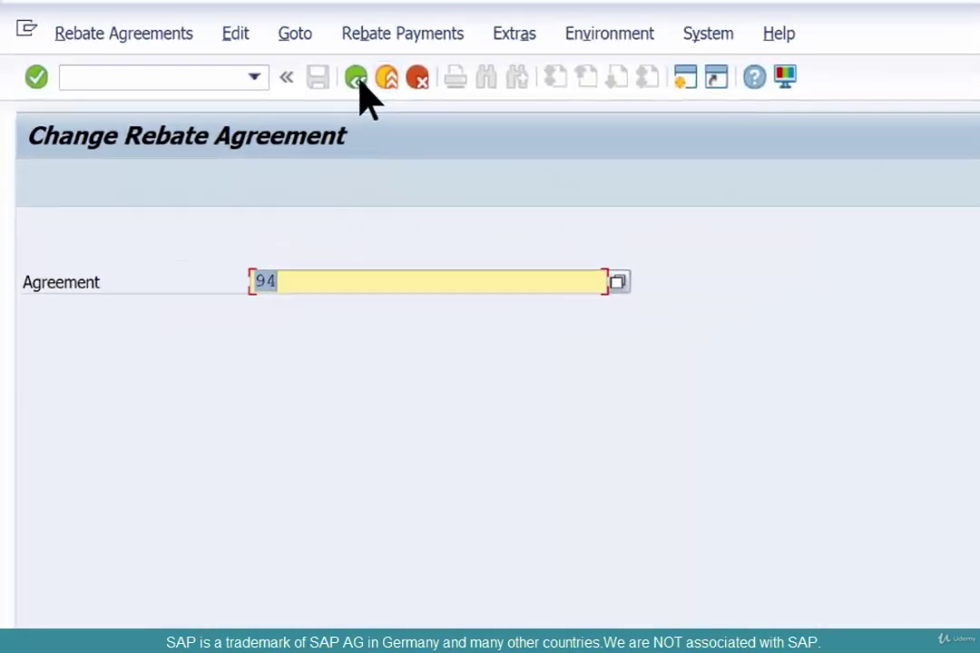
Step: Open the new manual-accrual rebate request in VA02
{"action": "left_click", "coordinate": [357, 78]}
{"action": "type", "text": "va"}
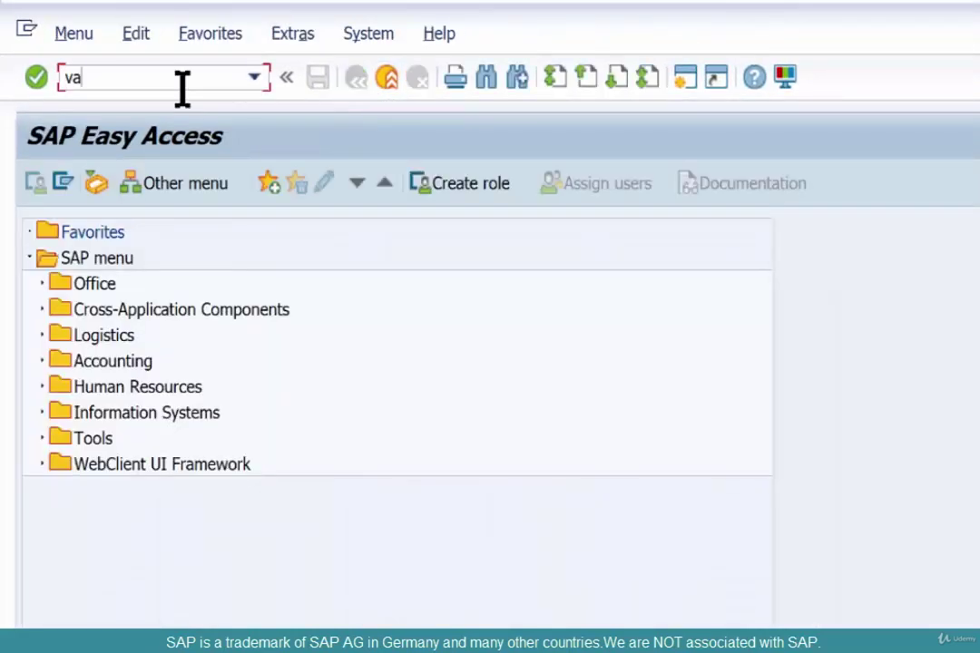
{"action": "type", "text": "02"}
{"action": "key", "text": "Return"}
{"action": "key", "text": "Return"}
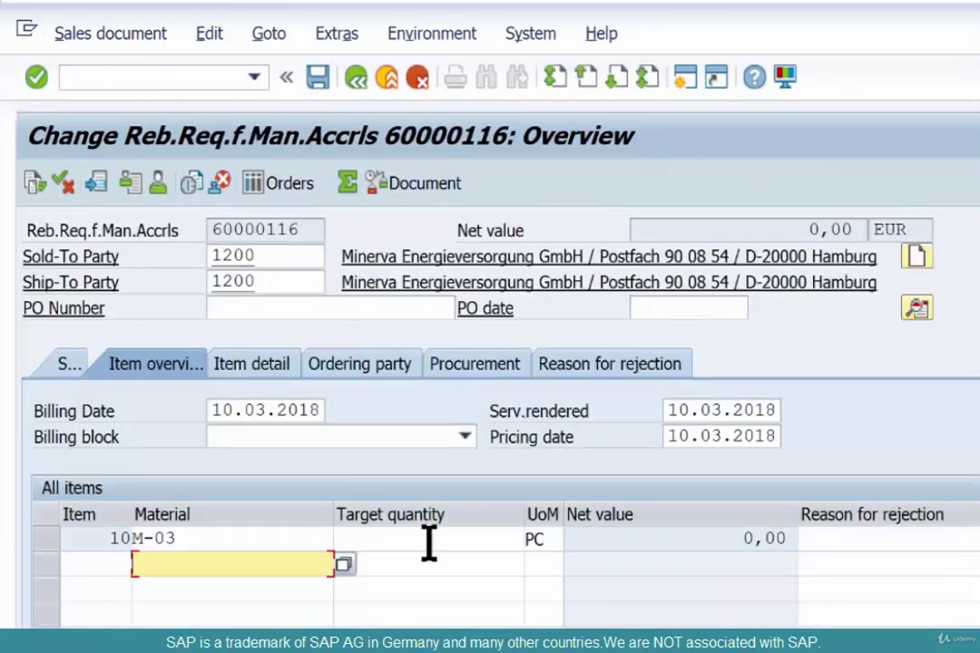
Step: Check the request's 0,00 net value and create its B4 billing document
{"action": "left_click", "coordinate": [431, 539]}
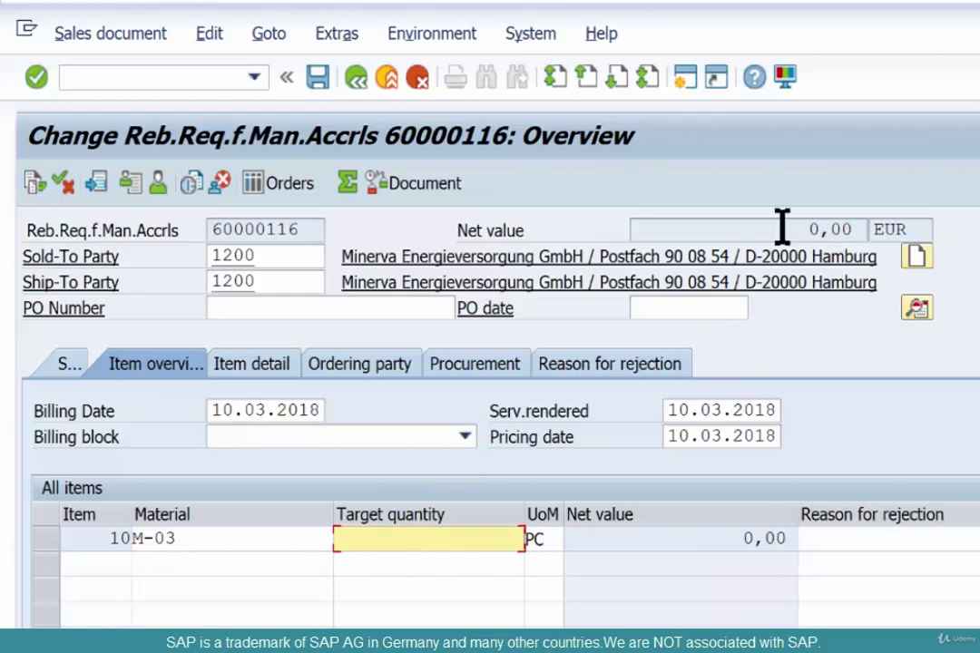
{"action": "left_click", "coordinate": [858, 227]}
{"action": "double_click", "coordinate": [858, 227]}
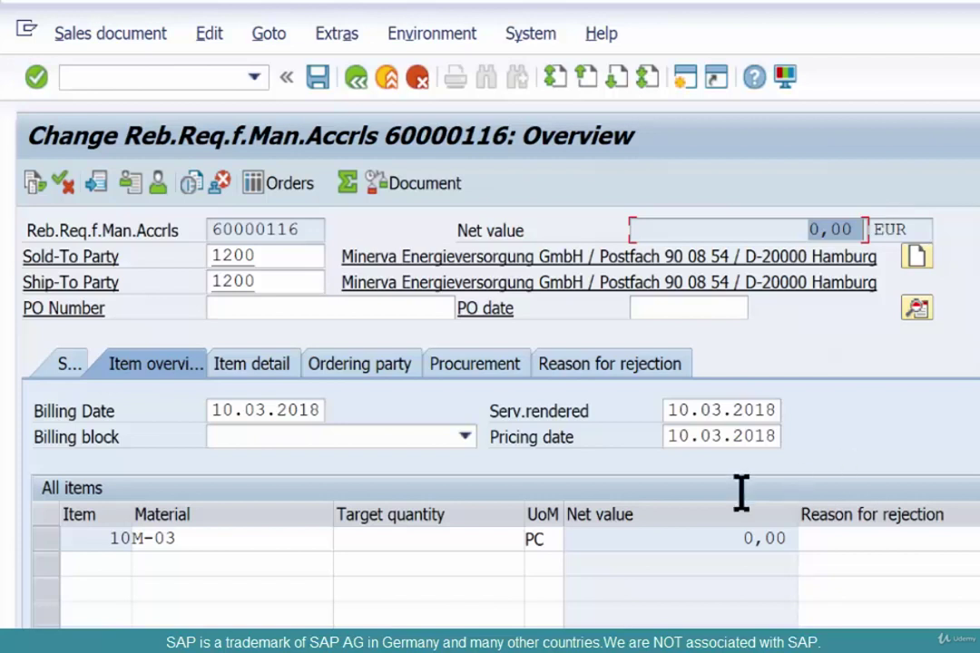
{"action": "left_click", "coordinate": [118, 36]}
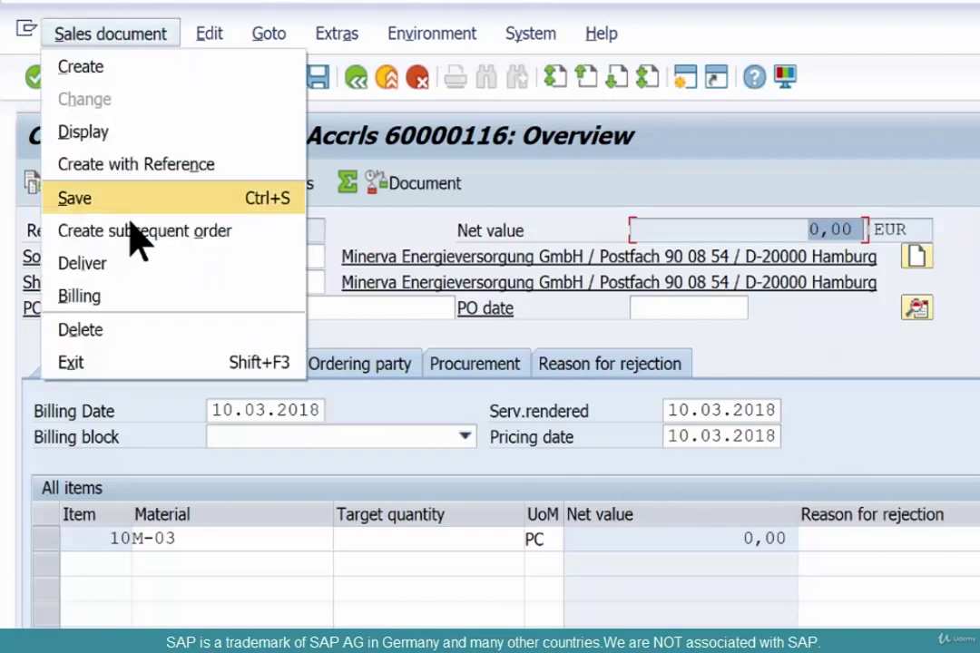
{"action": "left_click", "coordinate": [127, 296]}
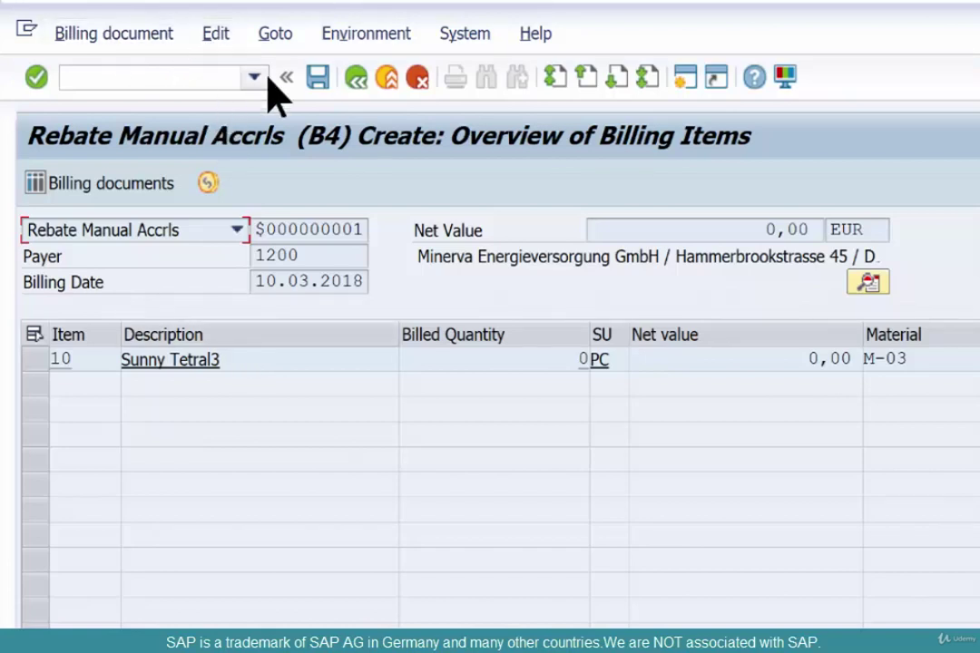
Step: Leave the billing items overview and switch to Change Billing Document for 90038636
{"action": "left_click", "coordinate": [356, 76]}
{"action": "left_click", "coordinate": [191, 78]}
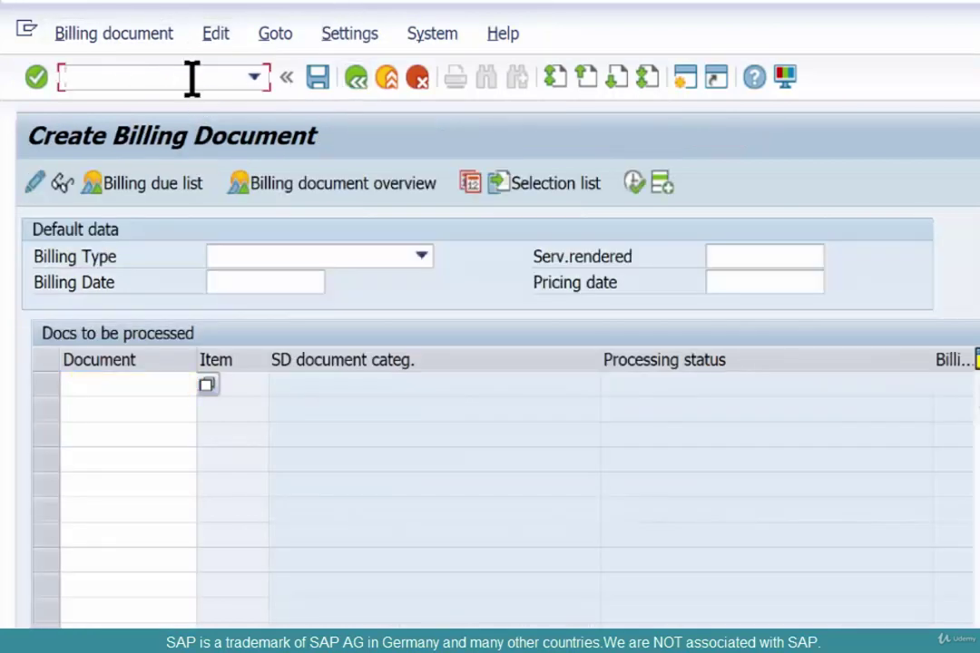
{"action": "left_click", "coordinate": [100, 33]}
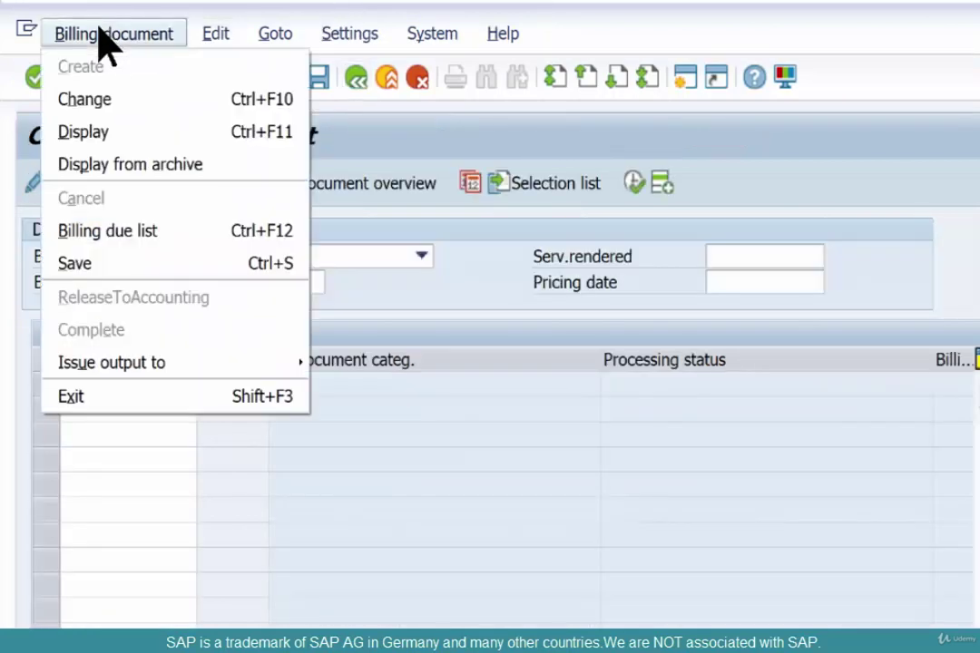
{"action": "left_click", "coordinate": [125, 102]}
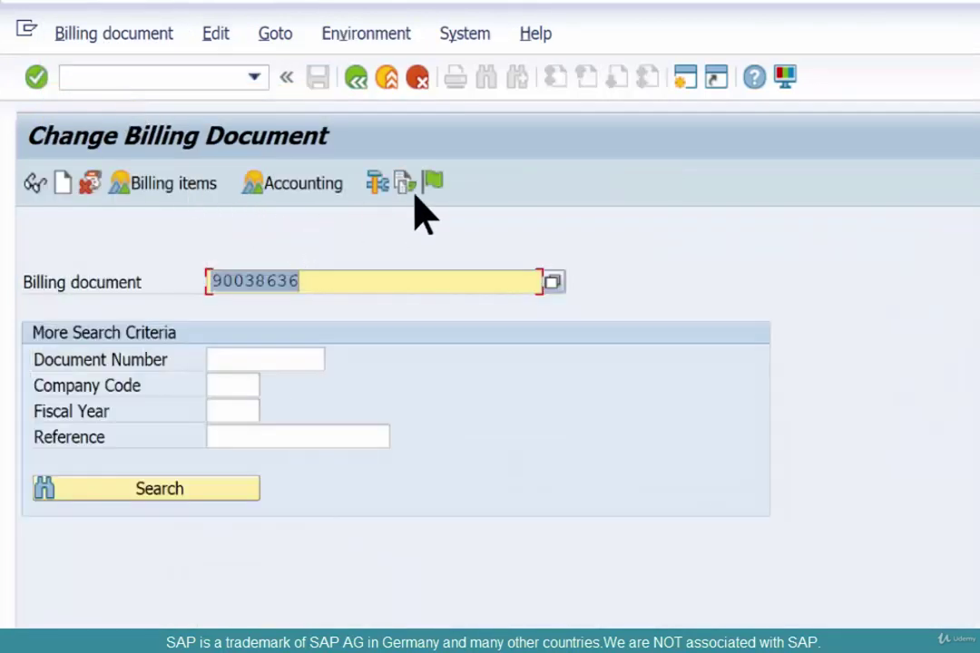
{"action": "left_click", "coordinate": [405, 183]}
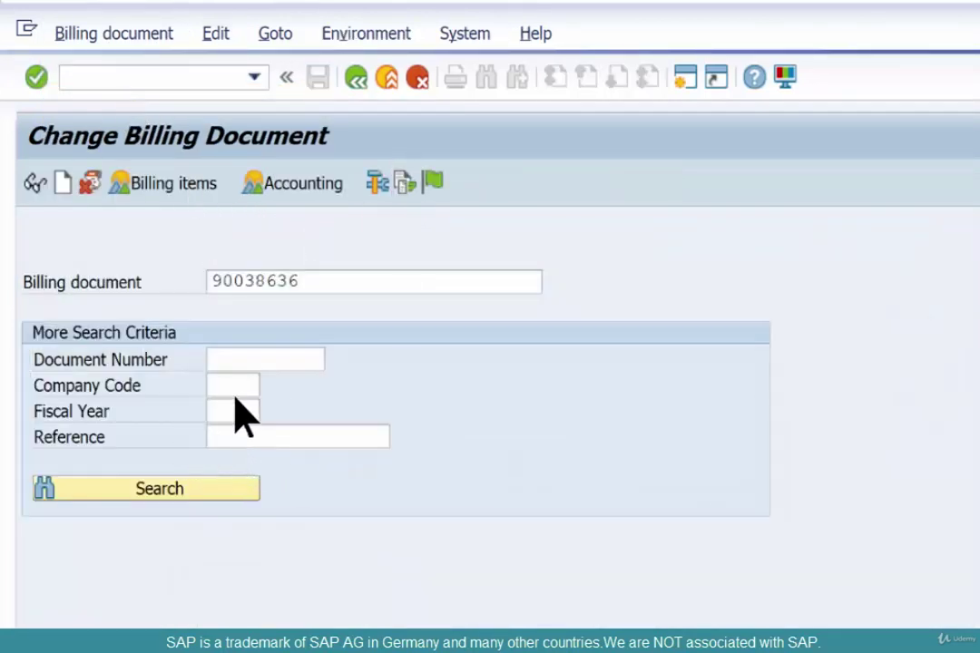
{"action": "left_click", "coordinate": [269, 361]}
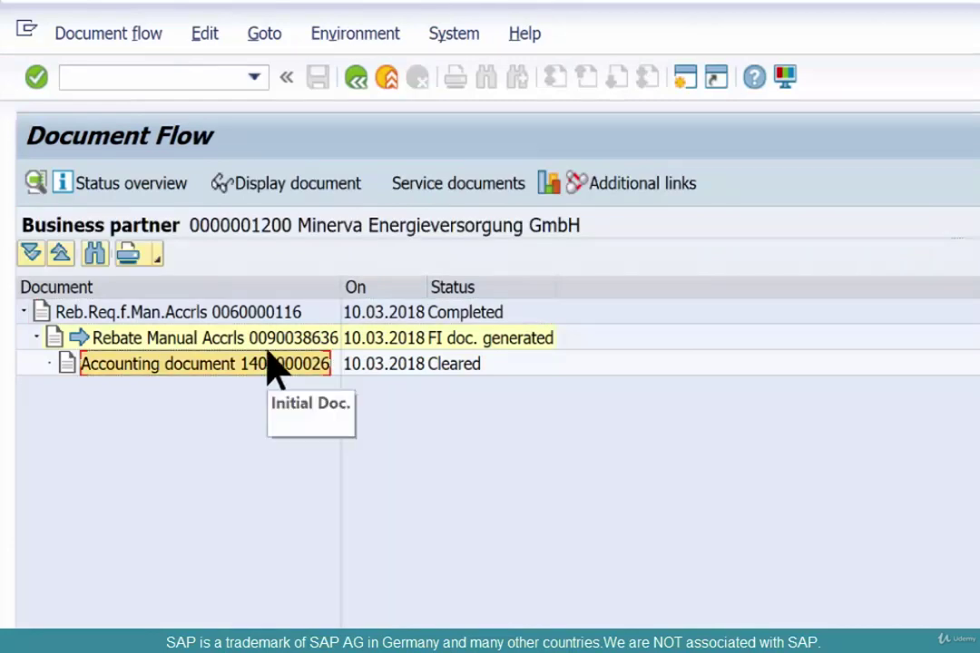
{"action": "left_click", "coordinate": [286, 186]}
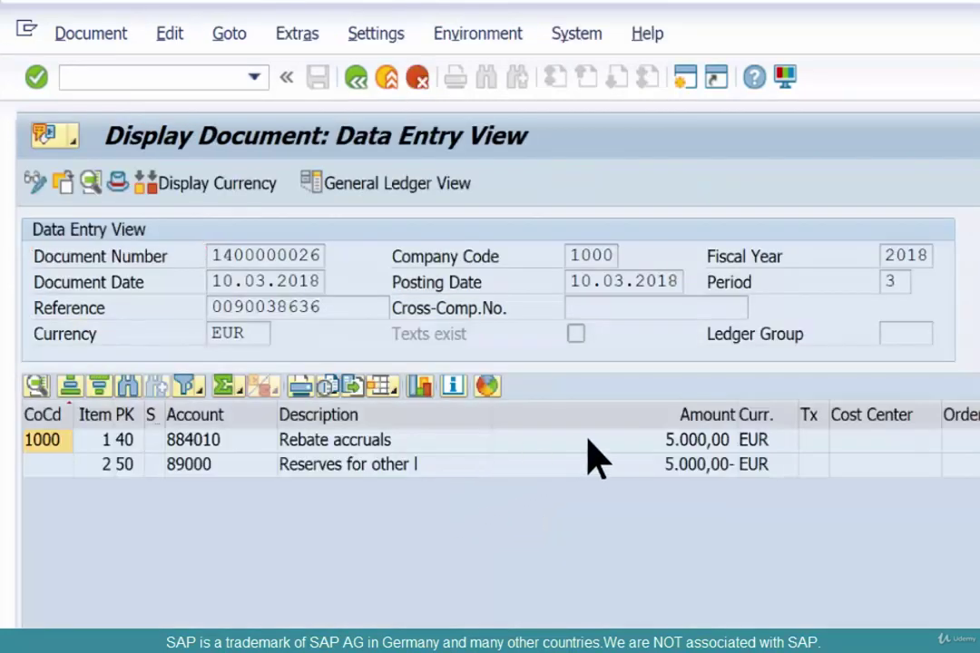
{"action": "left_click", "coordinate": [588, 442]}
{"action": "left_click", "coordinate": [588, 464]}
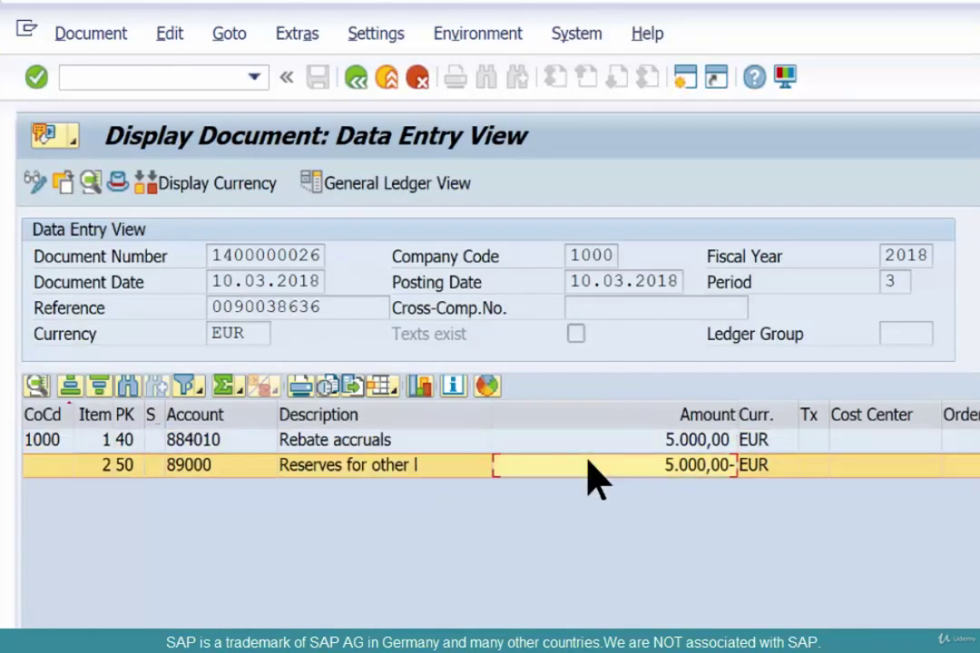
{"action": "left_click", "coordinate": [147, 77]}
{"action": "type", "text": "/nvb"}
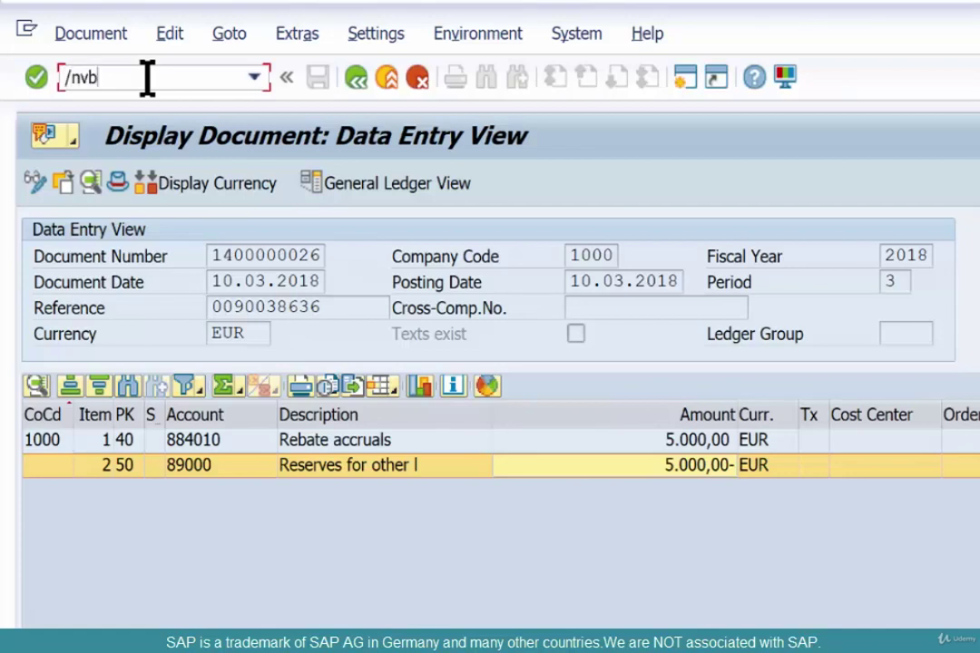
{"action": "type", "text": "o2"}
Step: Open rebate agreement 94 in VBO2 and review its 3.000,00 EUR partial settlement credit memo
{"action": "key", "text": "Return"}
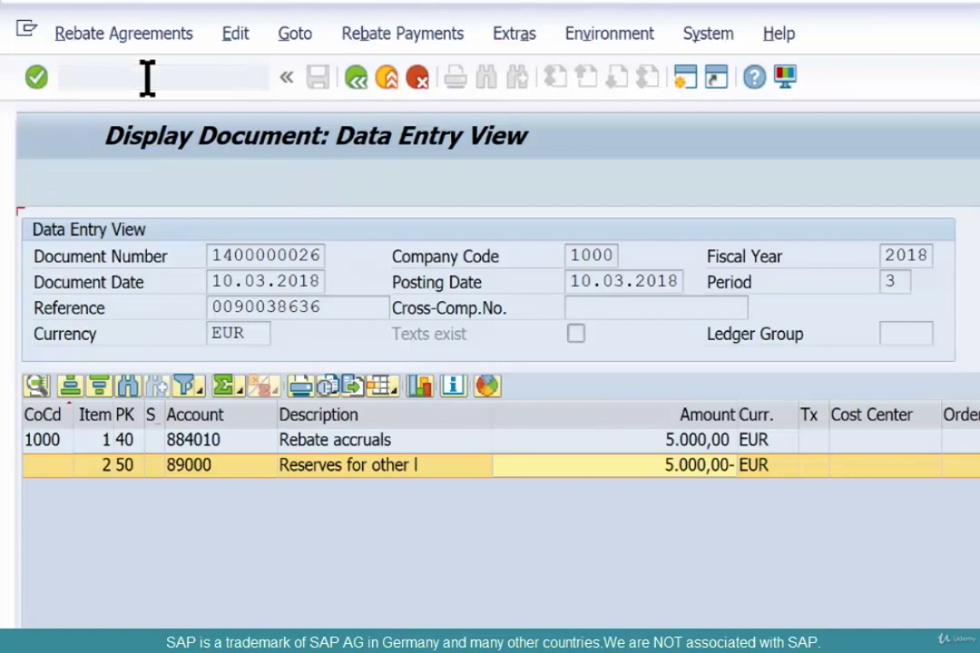
{"action": "key", "text": "Return"}
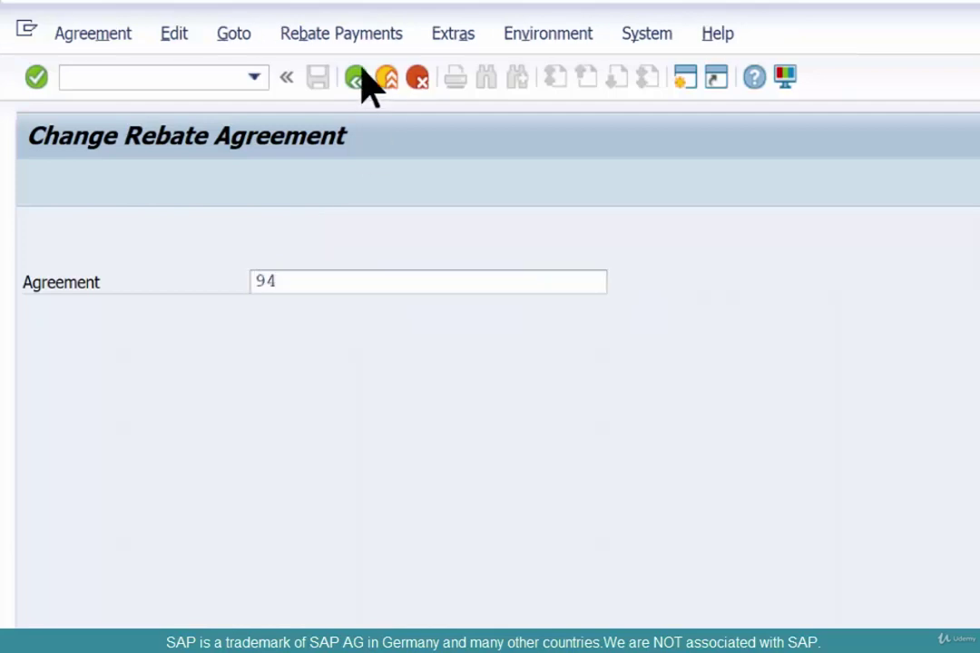
{"action": "left_click", "coordinate": [367, 36]}
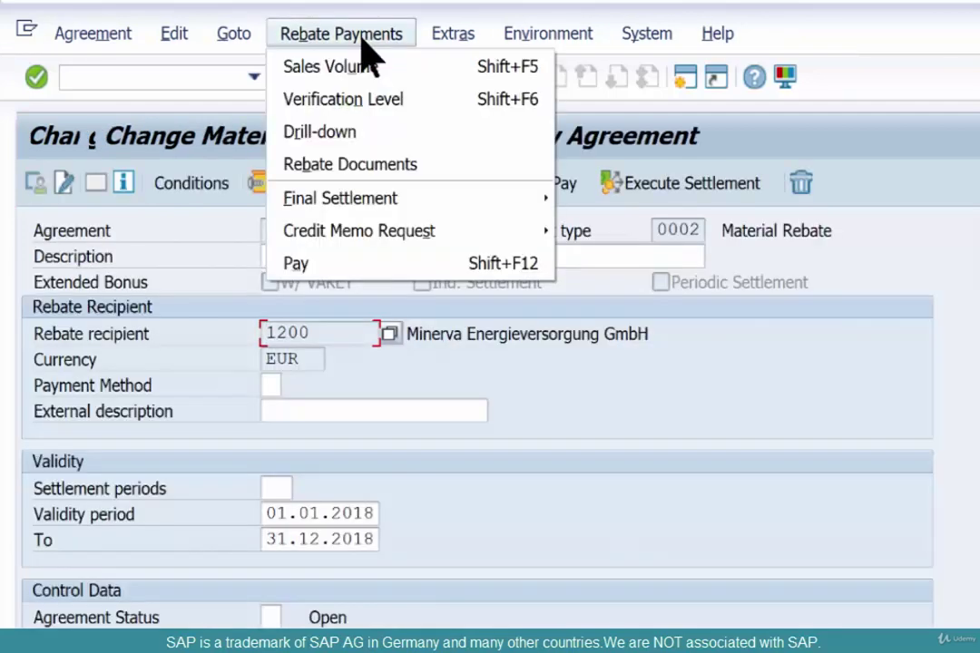
{"action": "left_click", "coordinate": [385, 172]}
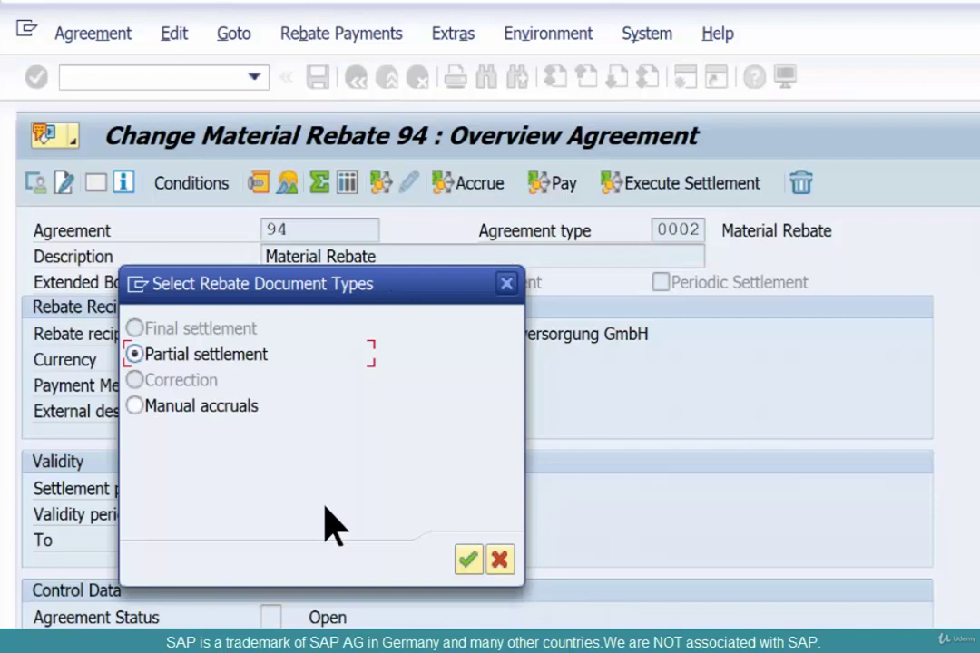
{"action": "left_click", "coordinate": [467, 559]}
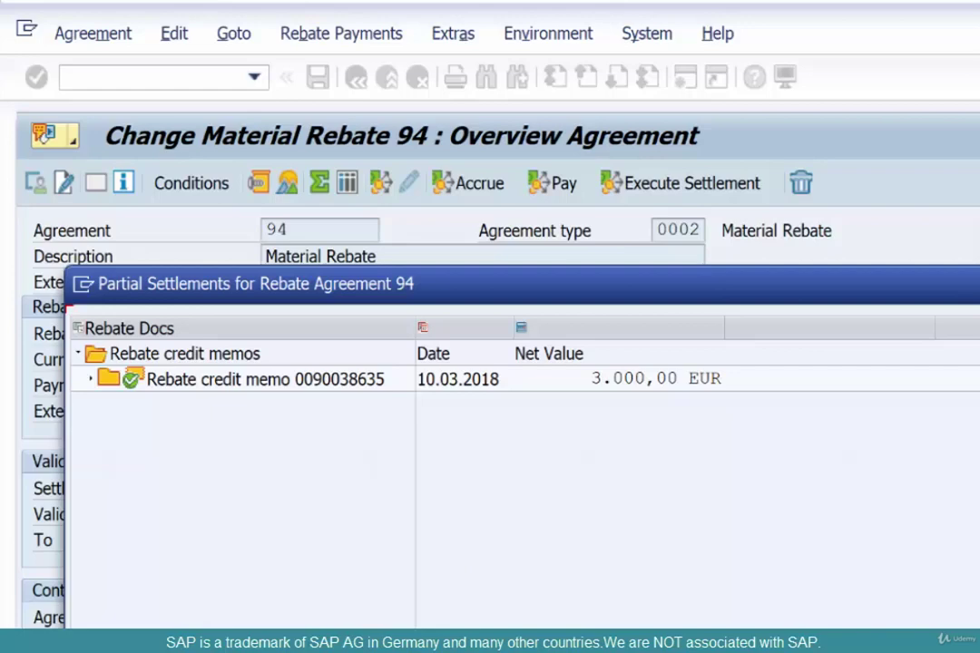
{"action": "key", "text": "Escape"}
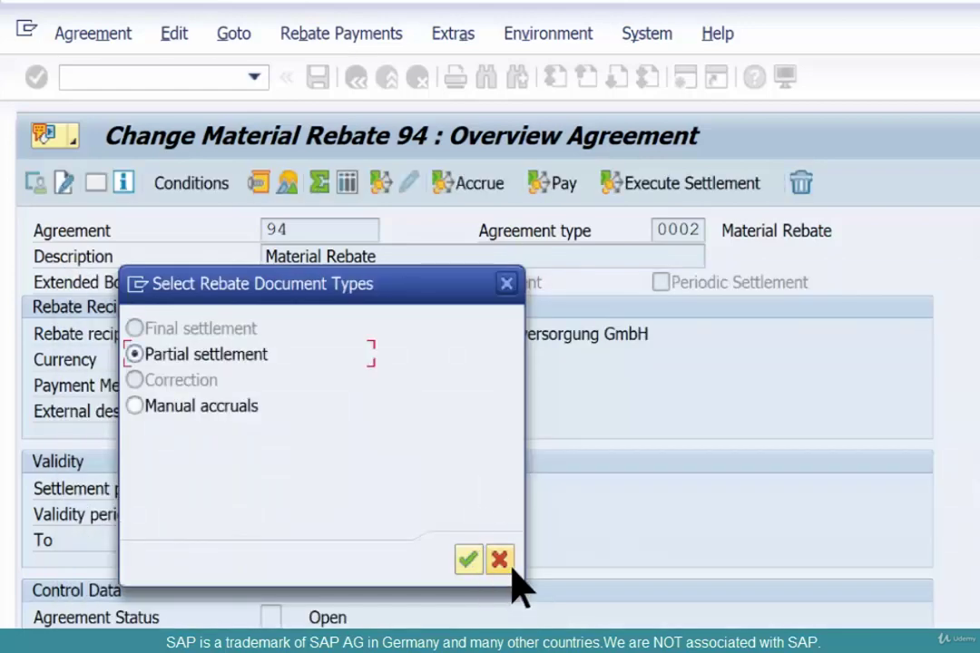
{"action": "left_click", "coordinate": [499, 559]}
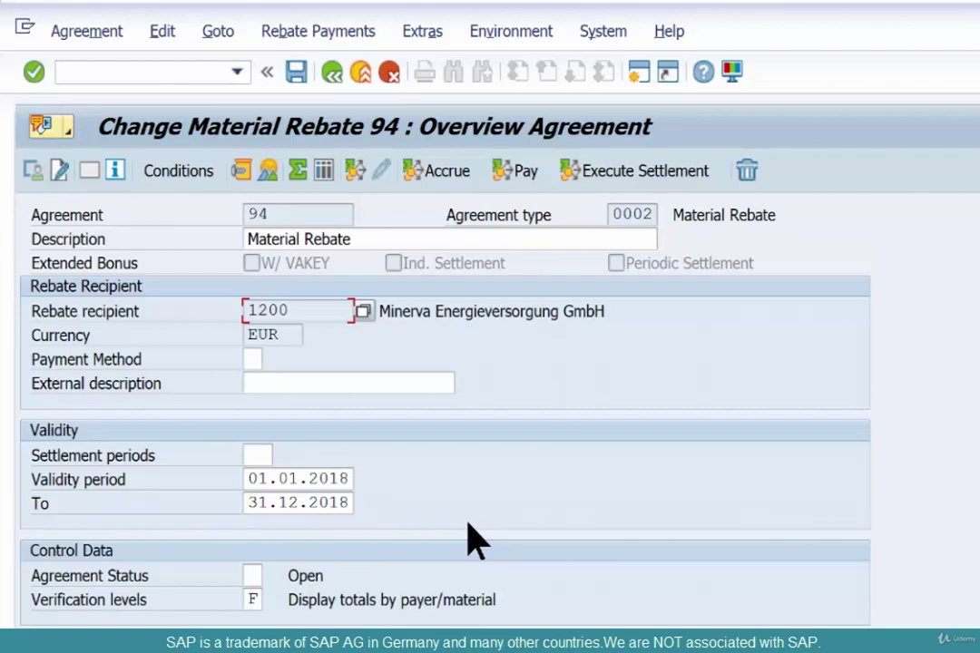
Step: Open the S060 statistics and check accrued value 15.000,00- and rebate payments 3.000,00-
{"action": "left_click", "coordinate": [324, 173]}
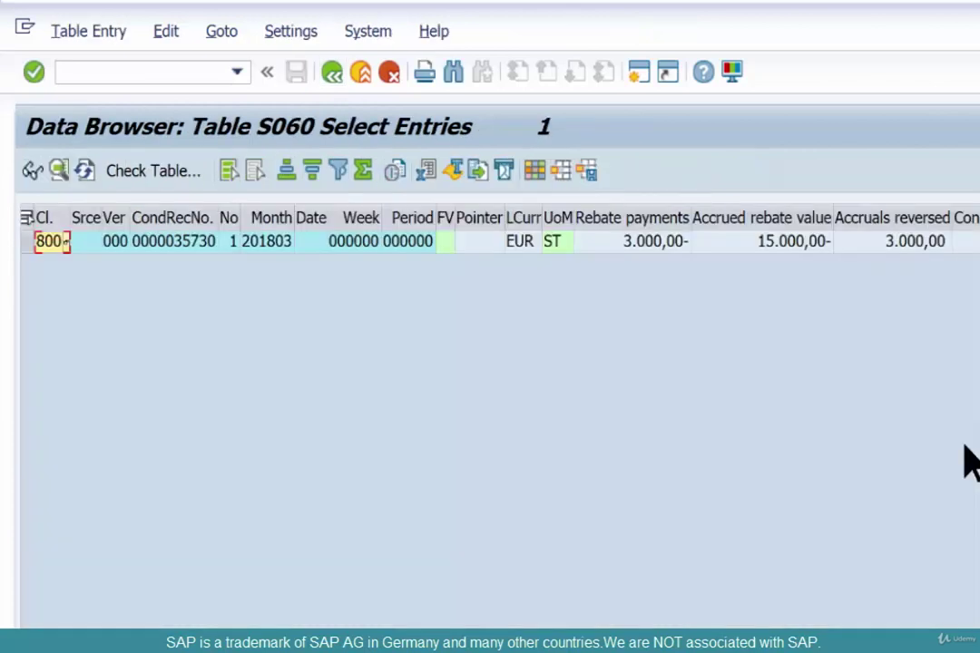
{"action": "left_click", "coordinate": [777, 243]}
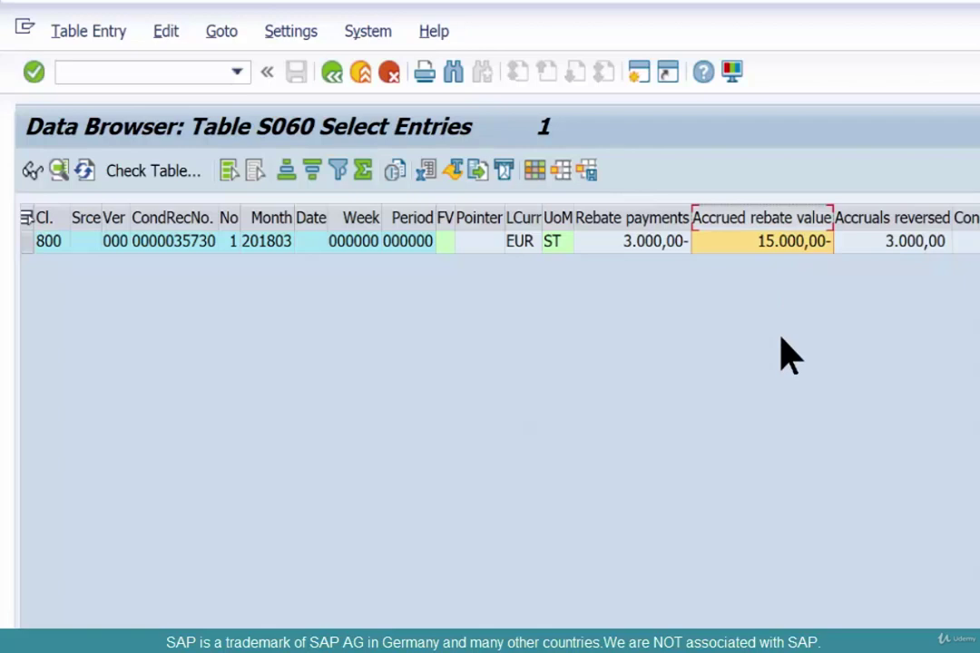
{"action": "left_click", "coordinate": [655, 215]}
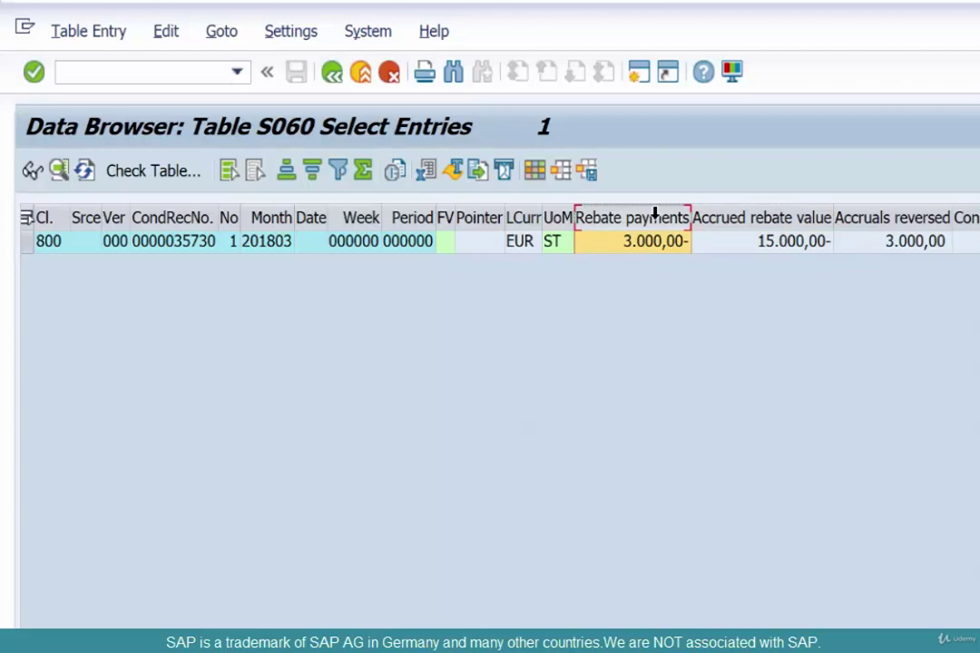
Step: Reopen agreement 94 with /nvbo2 and attempt final settlement, refused because status B is missing
{"action": "left_click", "coordinate": [171, 73]}
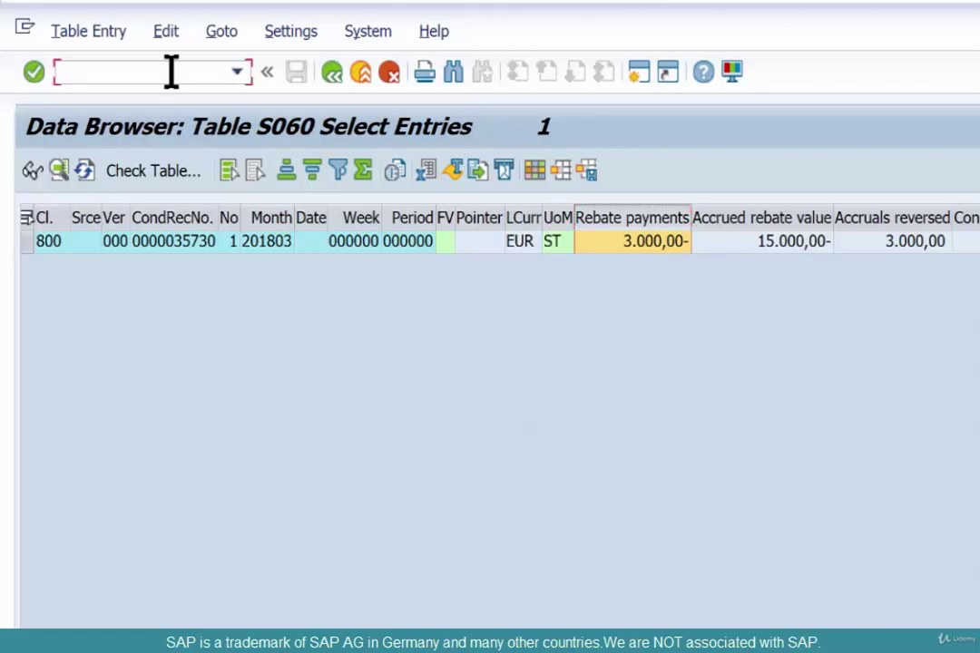
{"action": "type", "text": "/n"}
{"action": "type", "text": "vbo2"}
{"action": "key", "text": "Return"}
{"action": "key", "text": "Return"}
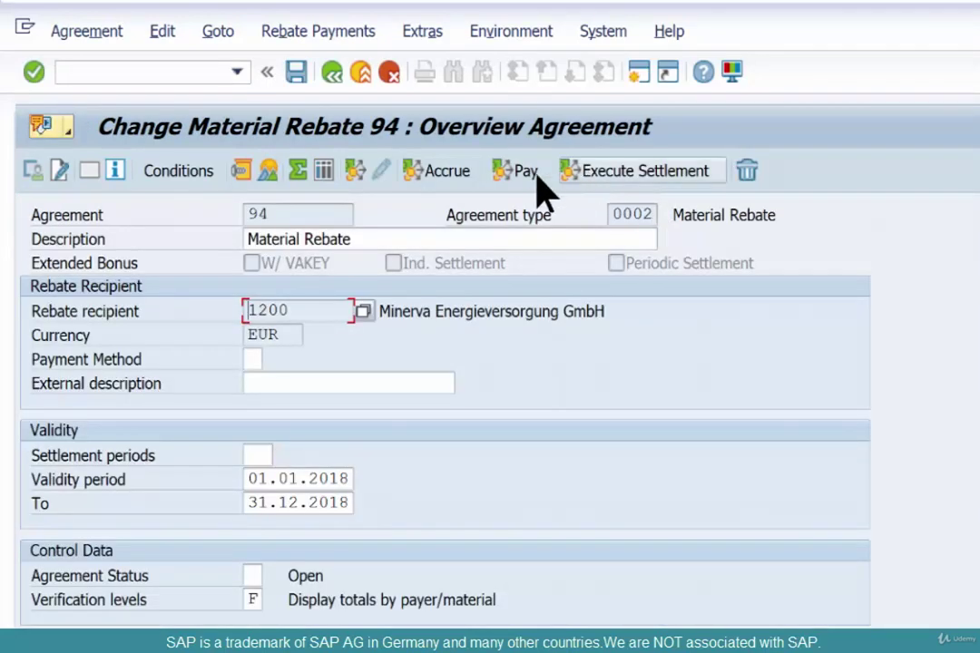
{"action": "left_click", "coordinate": [355, 172]}
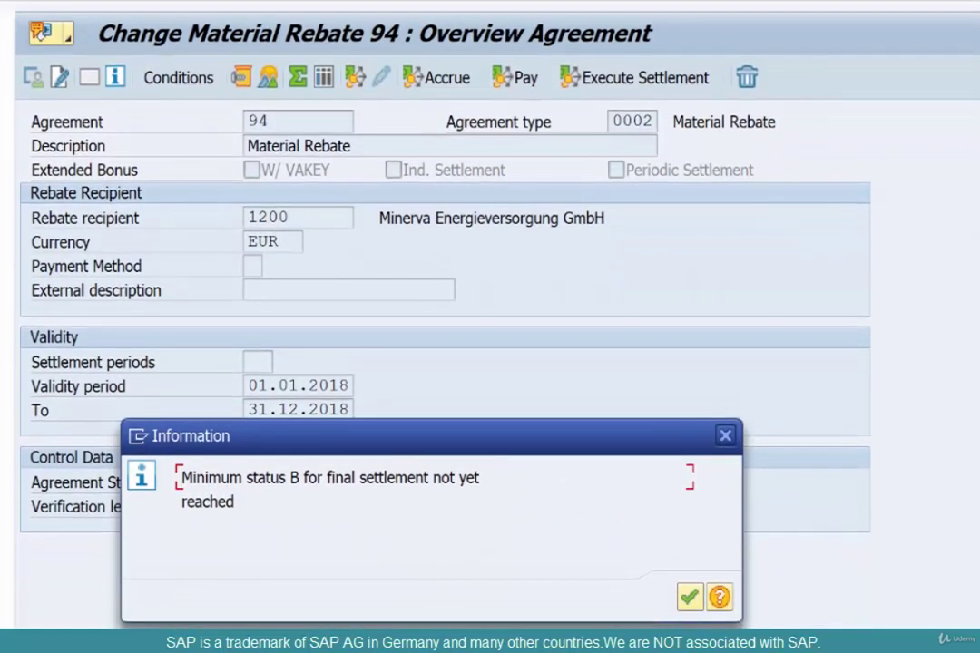
Step: Set agreement 94 to status B and run the final settlement, creating a credit memo request
{"action": "left_click", "coordinate": [690, 631]}
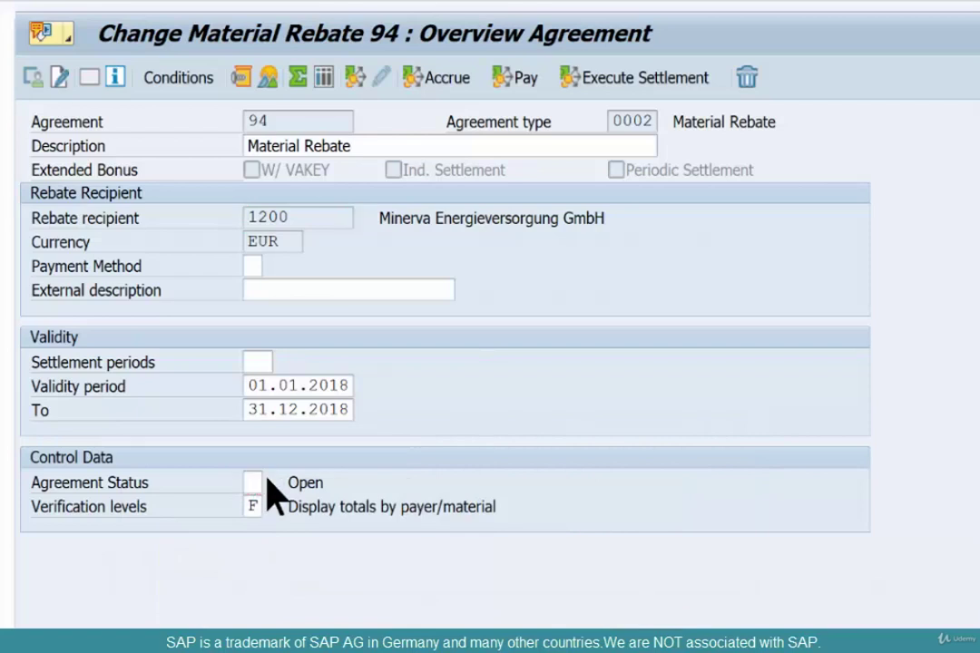
{"action": "left_click", "coordinate": [267, 482]}
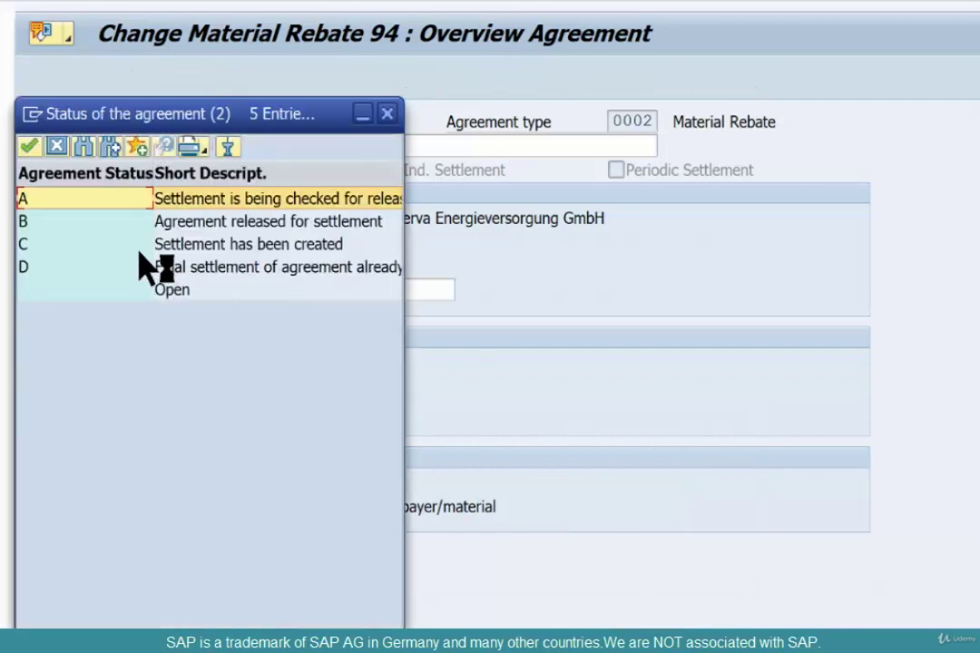
{"action": "double_click", "coordinate": [305, 223]}
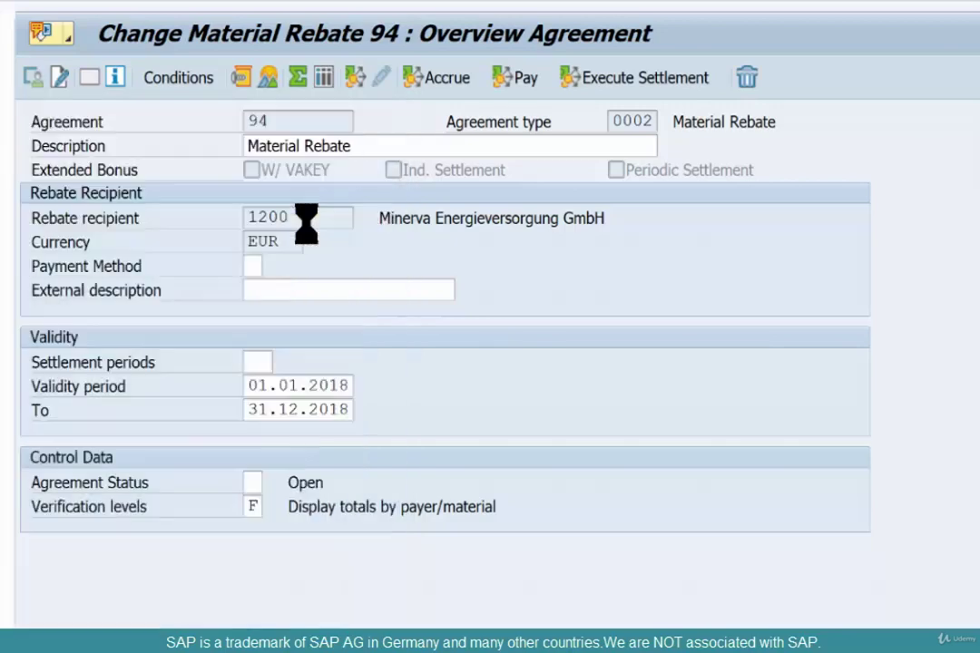
{"action": "key", "text": "ctrl+s"}
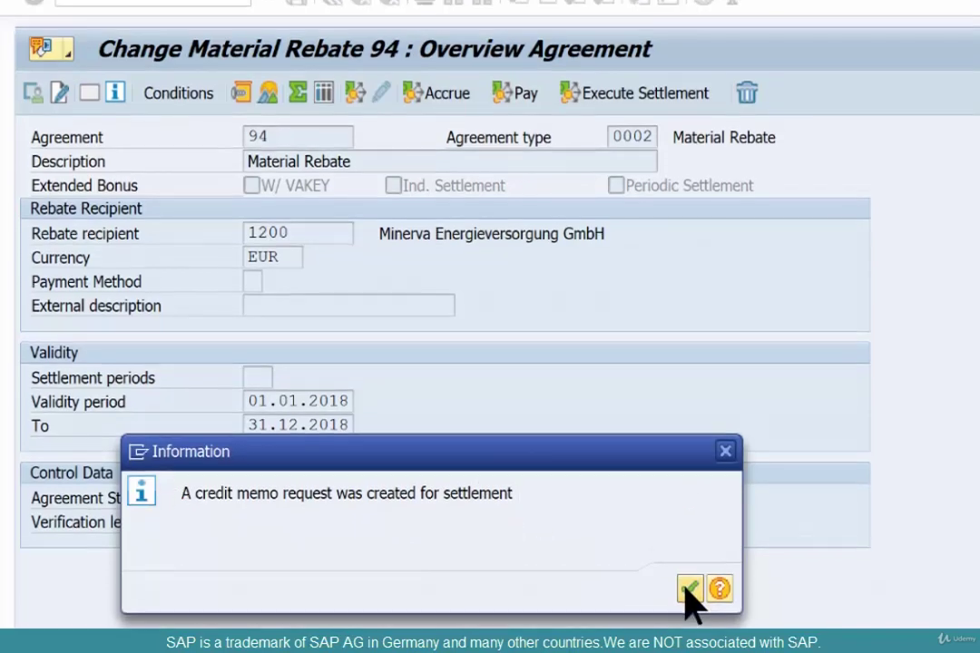
{"action": "left_click", "coordinate": [689, 573]}
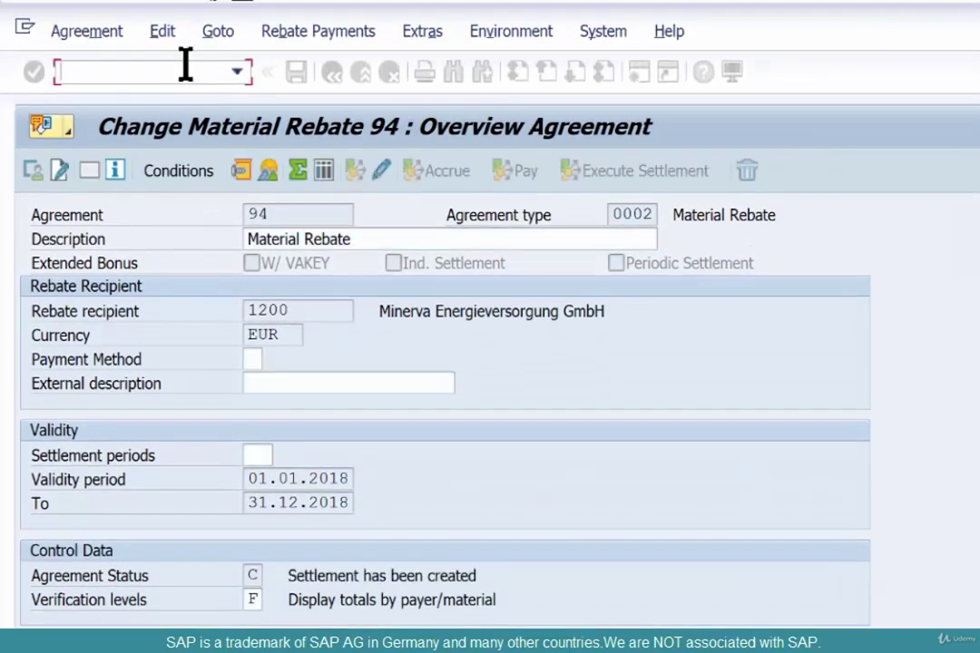
Step: Reopen agreement 94, set status B again, execute the final settlement and save the agreement
{"action": "left_click", "coordinate": [185, 63]}
{"action": "type", "text": "/n"}
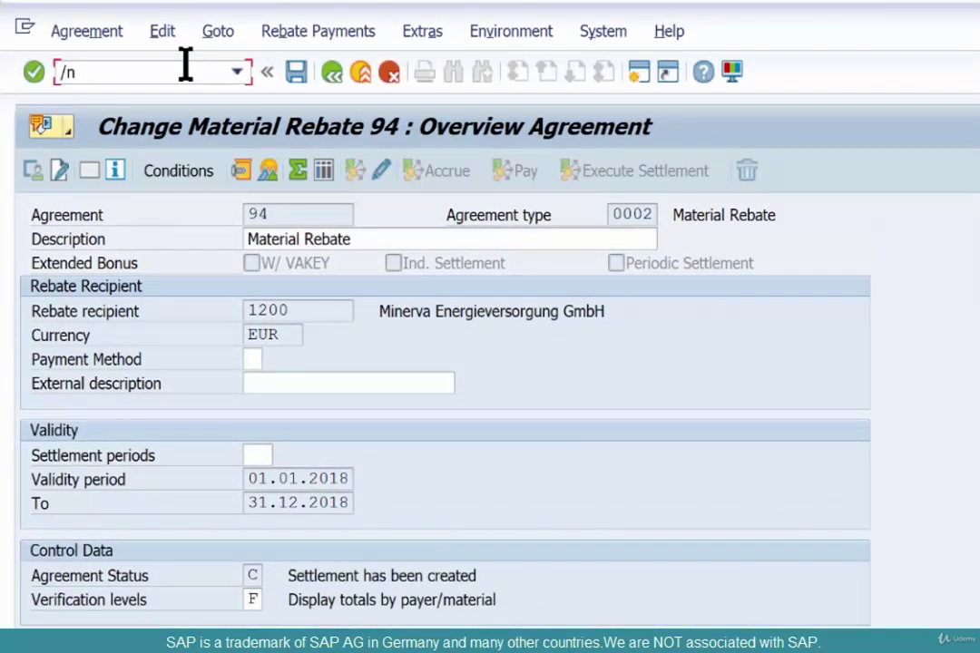
{"action": "type", "text": "va02"}
{"action": "key", "text": "Return"}
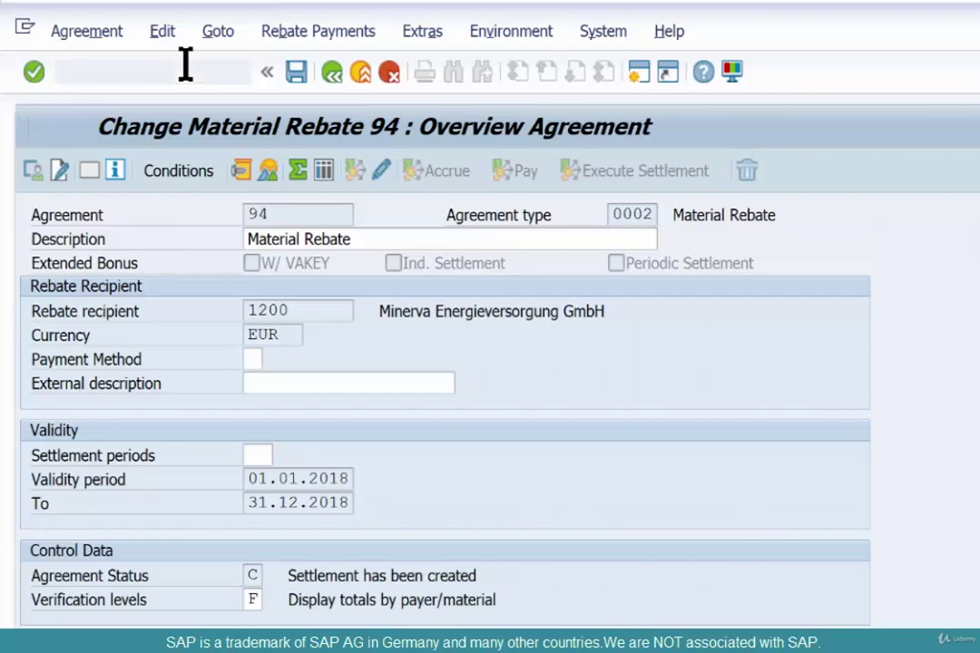
{"action": "key", "text": "Return"}
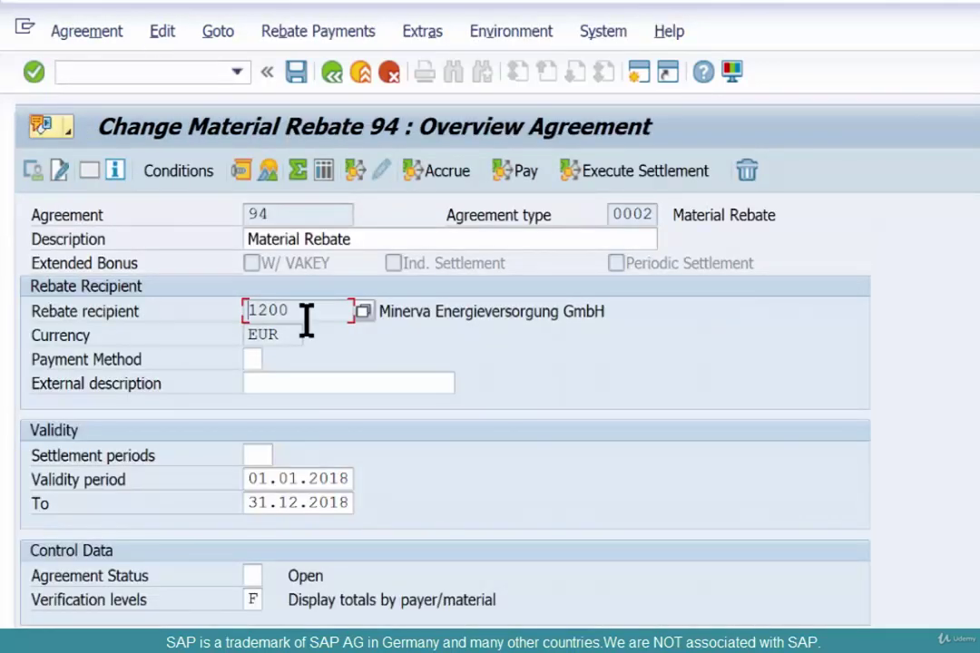
{"action": "left_click", "coordinate": [256, 578]}
{"action": "left_click", "coordinate": [272, 576]}
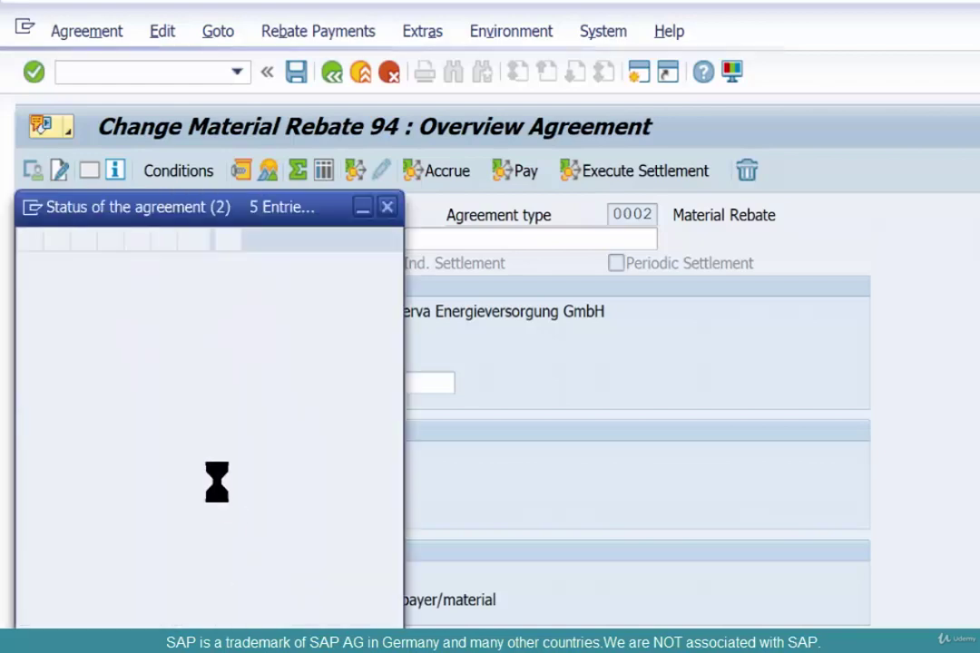
{"action": "left_click", "coordinate": [254, 315]}
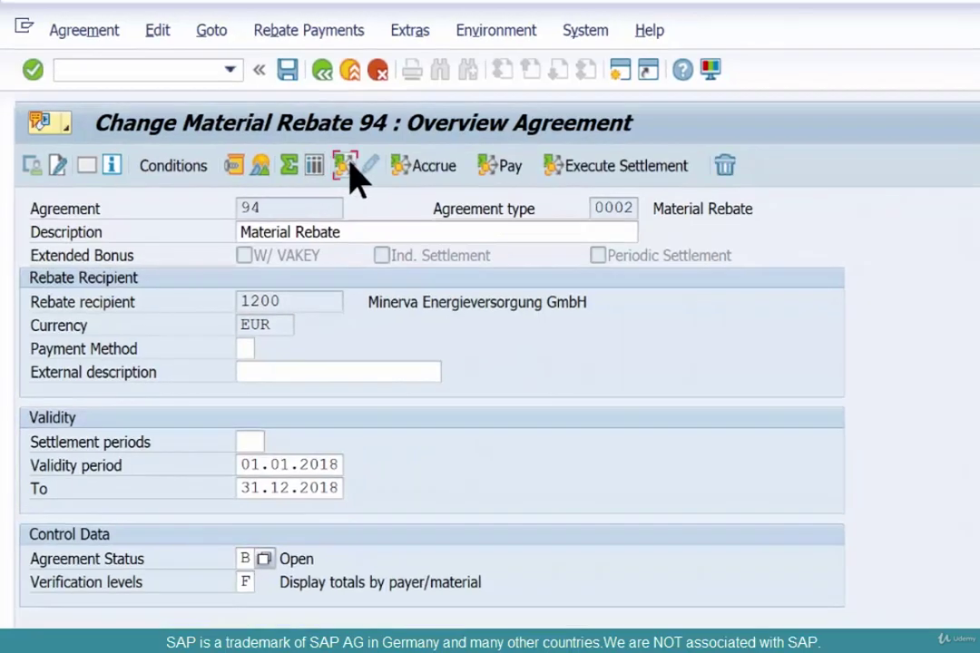
{"action": "left_click", "coordinate": [353, 171]}
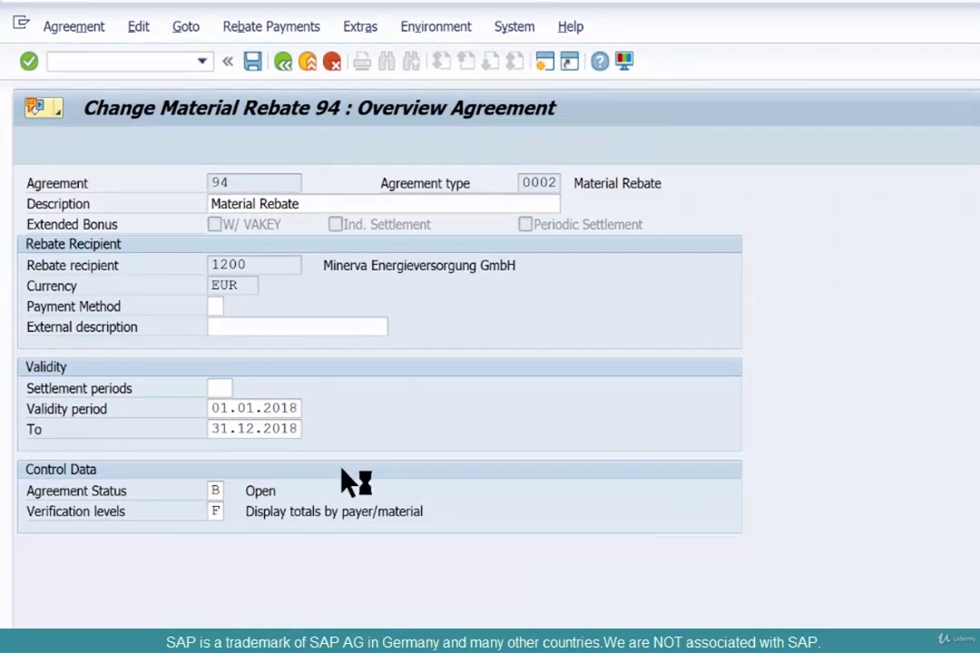
{"action": "left_click", "coordinate": [591, 568]}
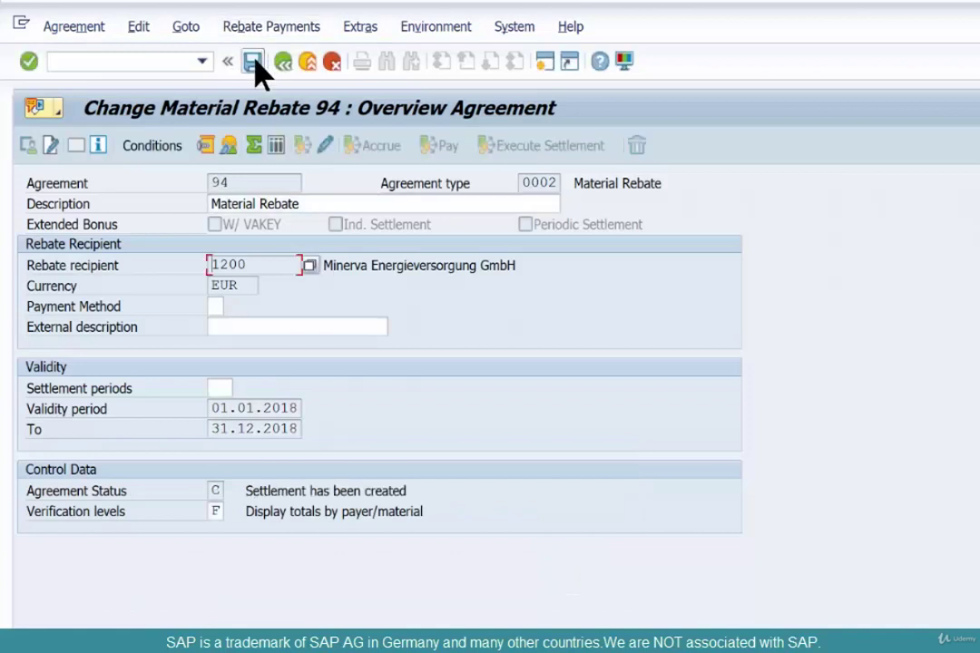
{"action": "left_click", "coordinate": [252, 61]}
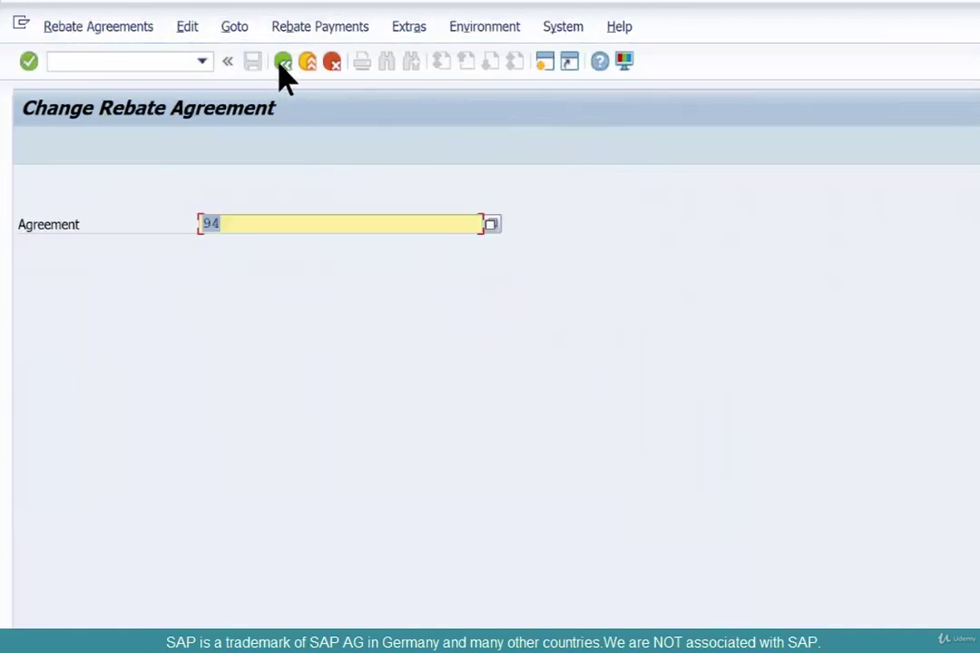
Step: Clear the billing block on credit memo request 60000117, save it, and reopen agreement 94
{"action": "left_click", "coordinate": [300, 58]}
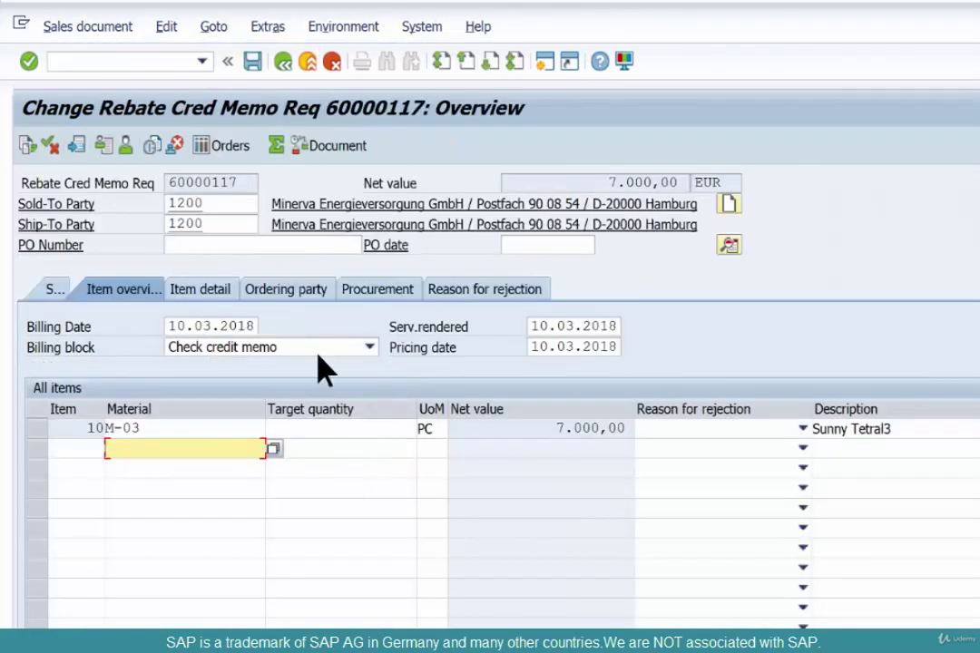
{"action": "left_click", "coordinate": [320, 350]}
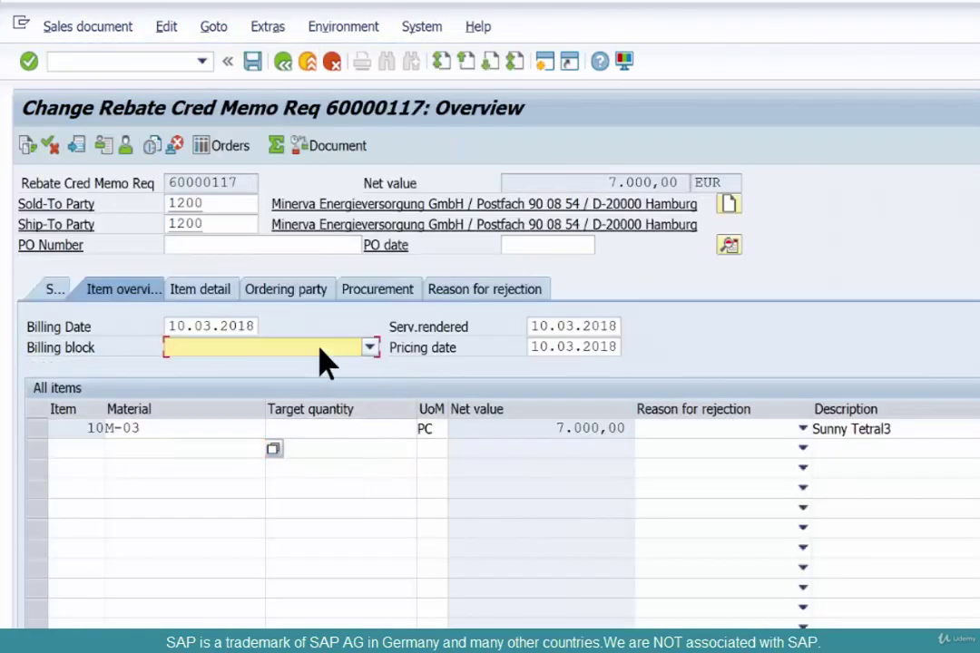
{"action": "left_click", "coordinate": [155, 454]}
{"action": "key", "text": "ctrl+s"}
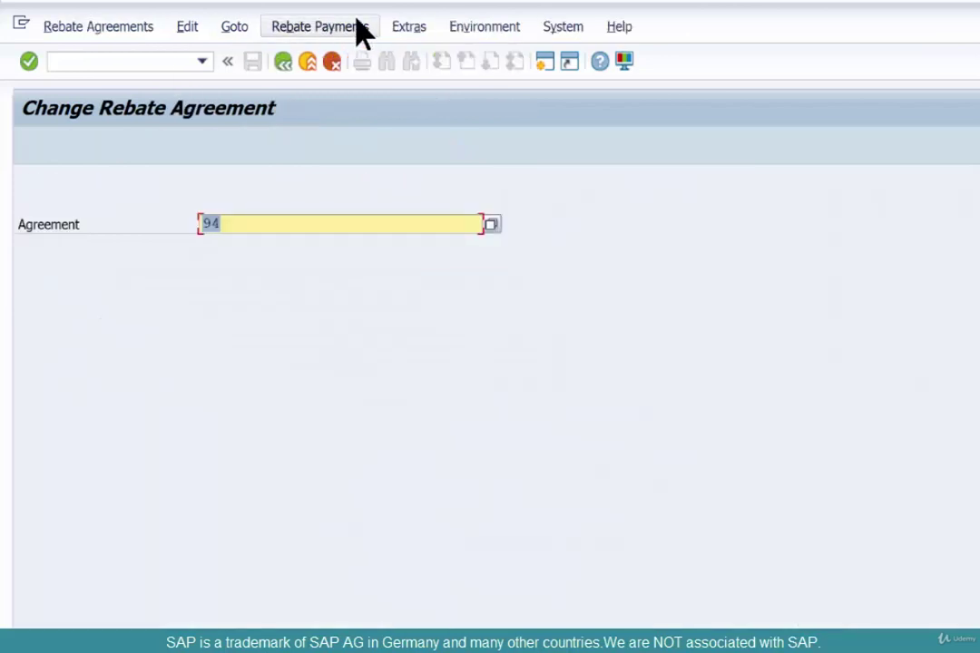
{"action": "key", "text": "Return"}
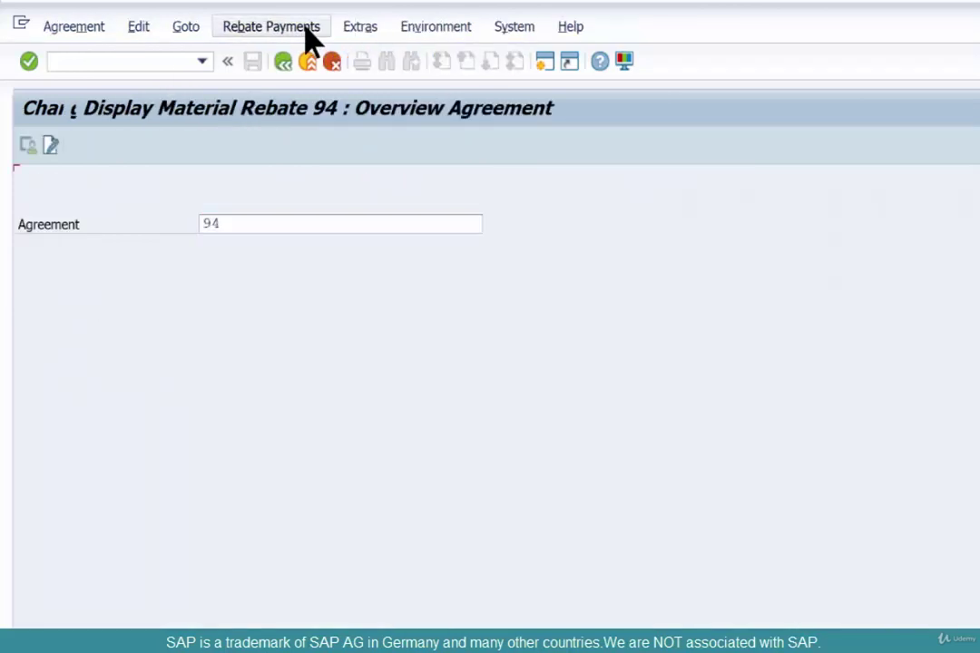
Step: Bring up agreement 94's rebate document type selection under Rebate Payments, then cancel it
{"action": "left_click", "coordinate": [291, 30]}
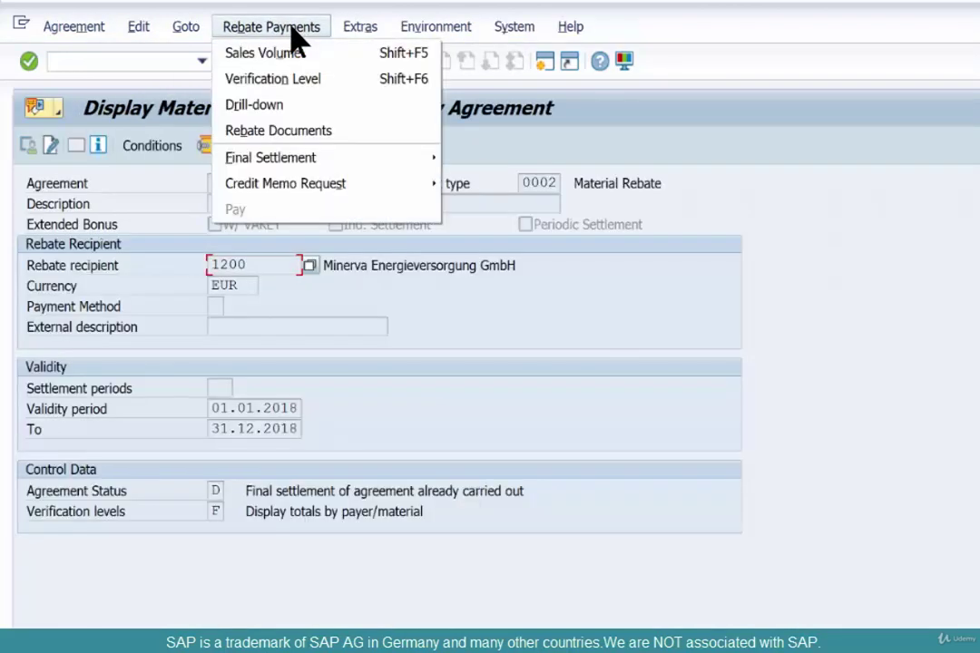
{"action": "left_click", "coordinate": [293, 143]}
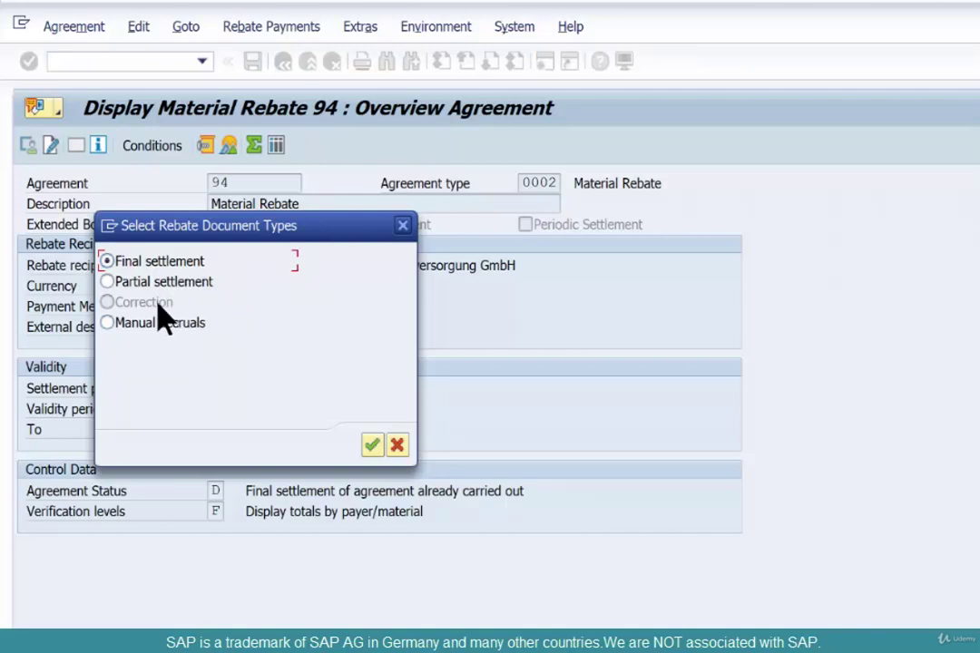
{"action": "left_click", "coordinate": [397, 446]}
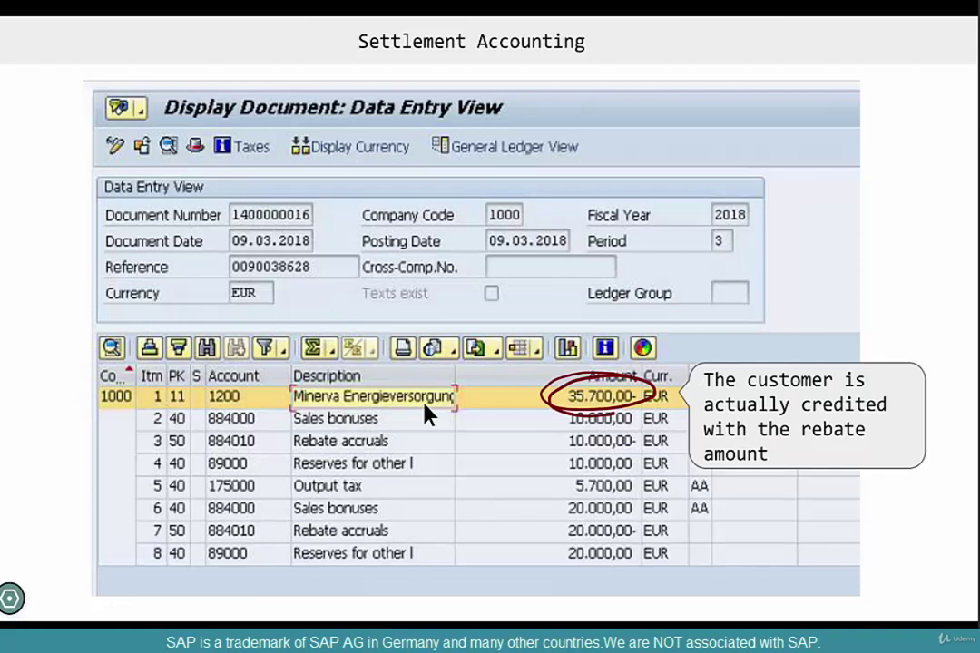
Step: Advance the recap slides from Settlement Accounting to the Final Settlement loyalty-points diagram
{"action": "key", "text": "Right"}
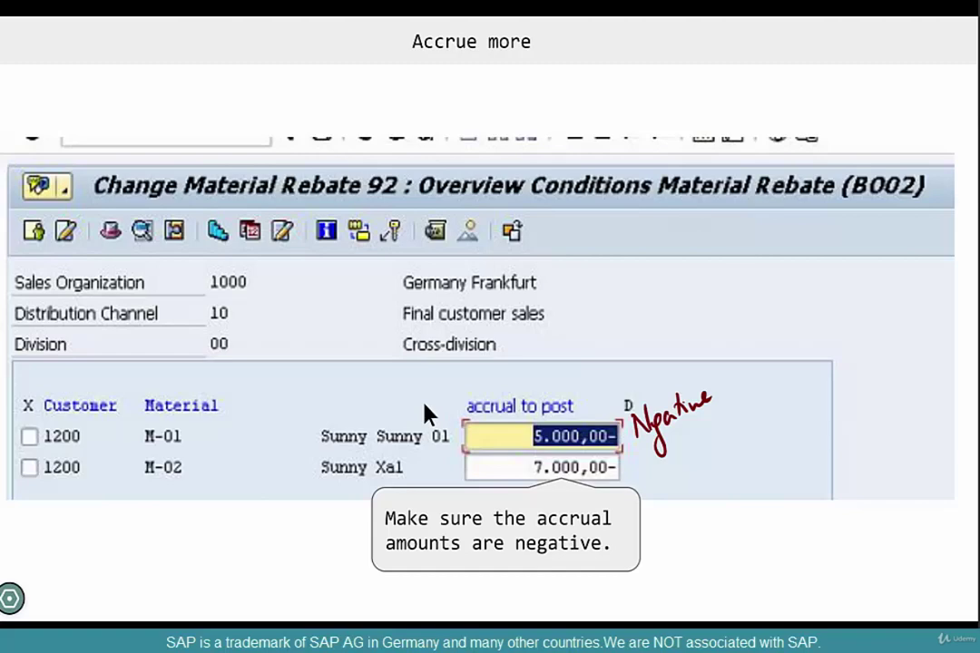
{"action": "key", "text": "ctrl+s"}
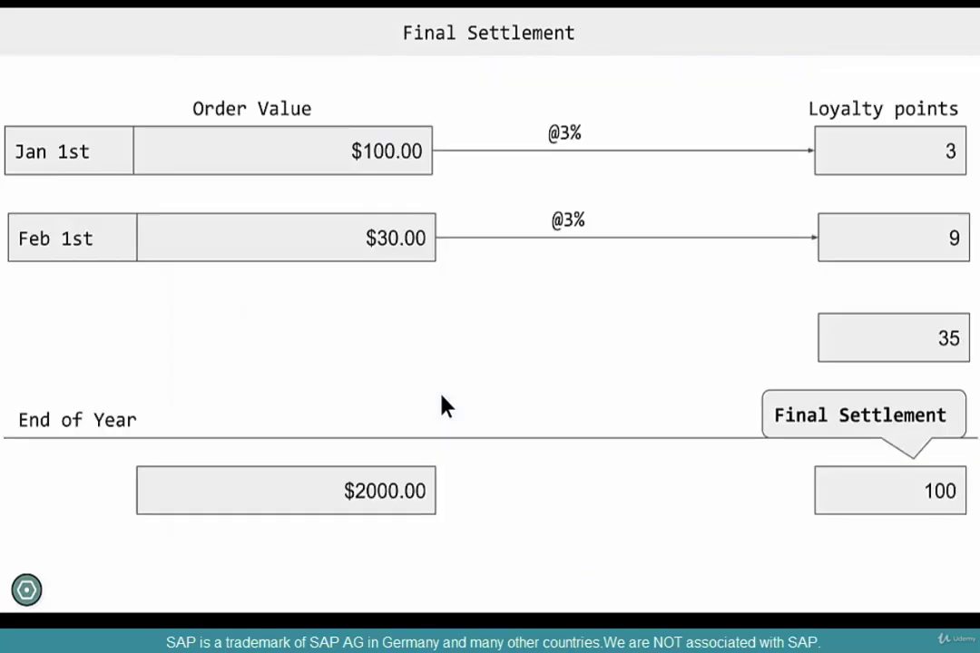
Step: Step through the payment and Final Settlement screenshot slides to the credit memo versus accrual diagram
{"action": "key", "text": "Right"}
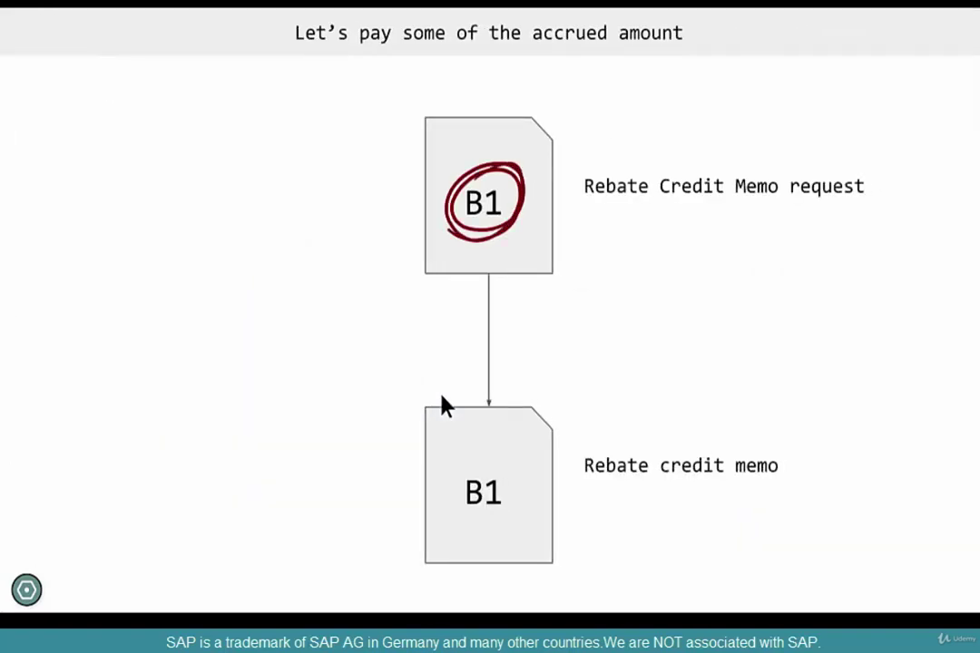
{"action": "key", "text": "Right"}
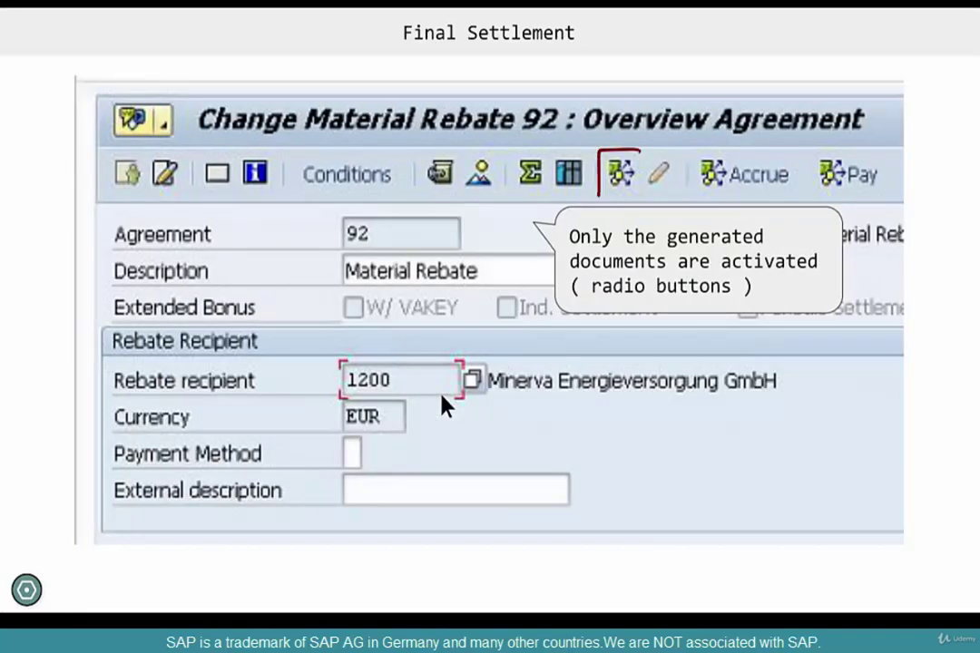
{"action": "key", "text": "Right"}
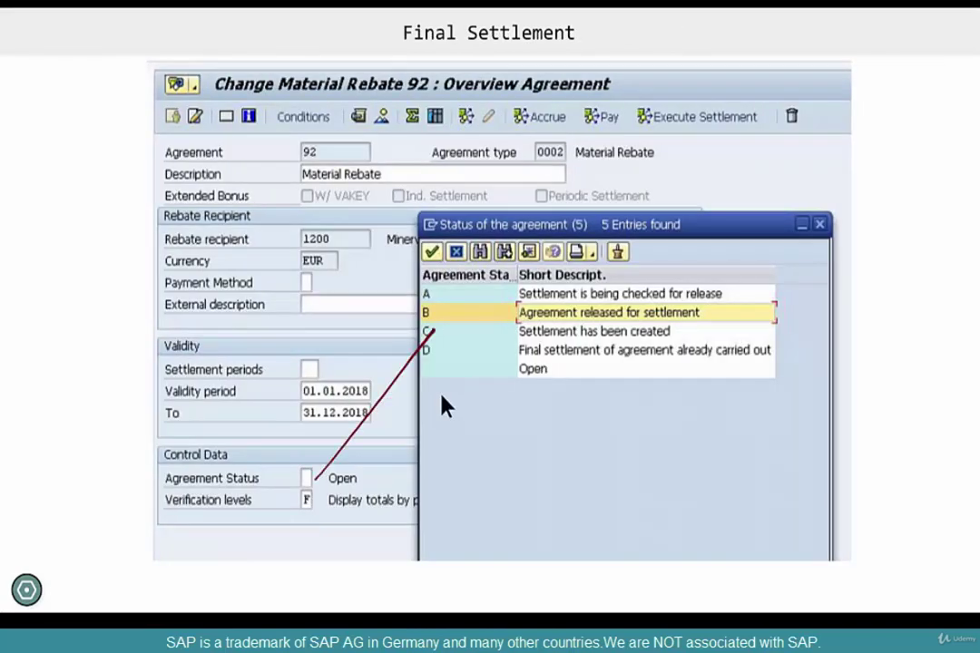
{"action": "key", "text": "Right"}
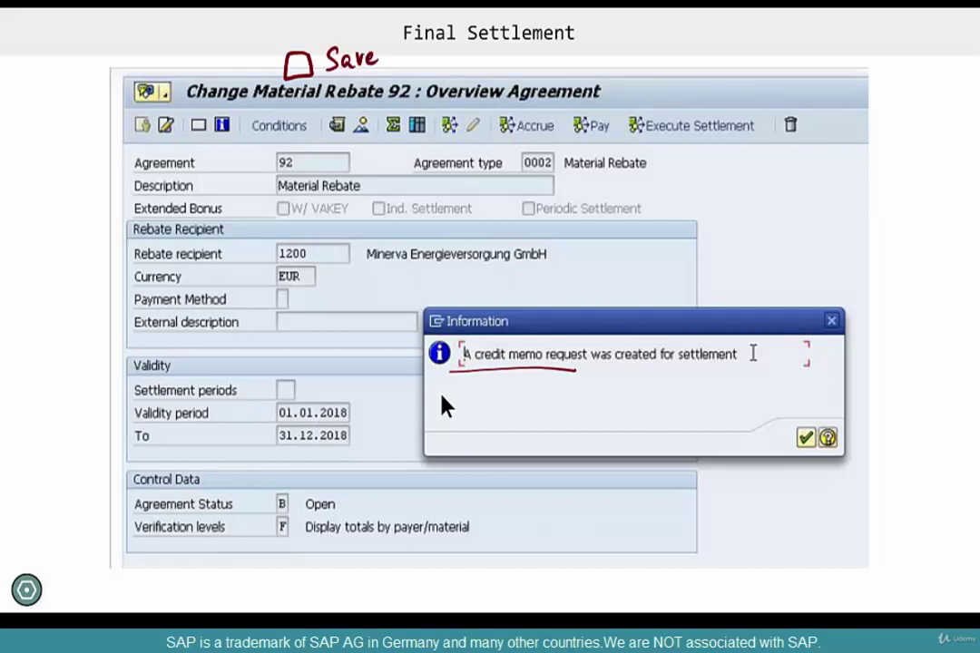
{"action": "key", "text": "Right"}
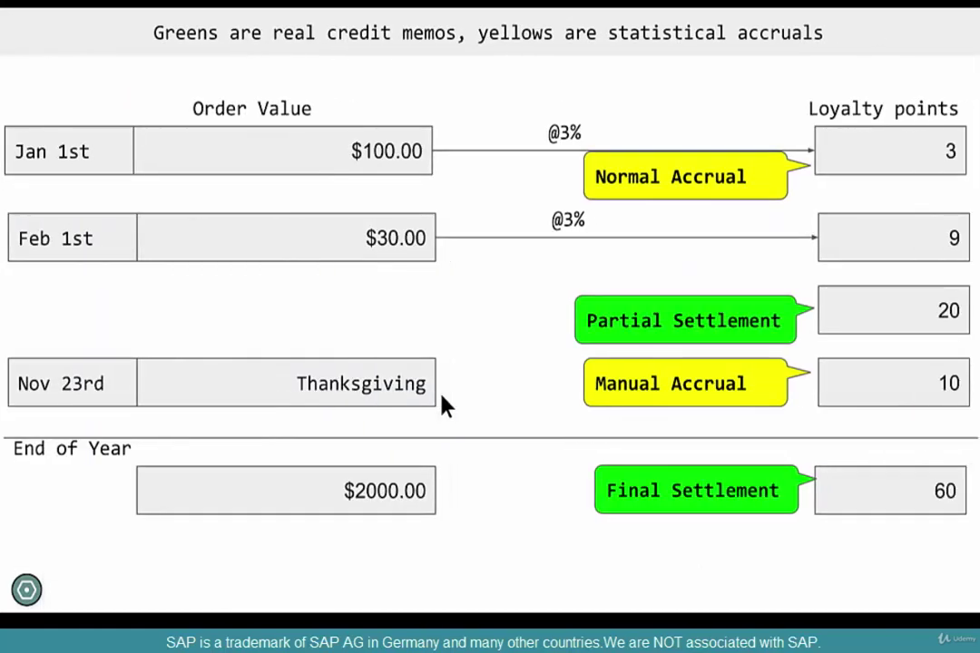